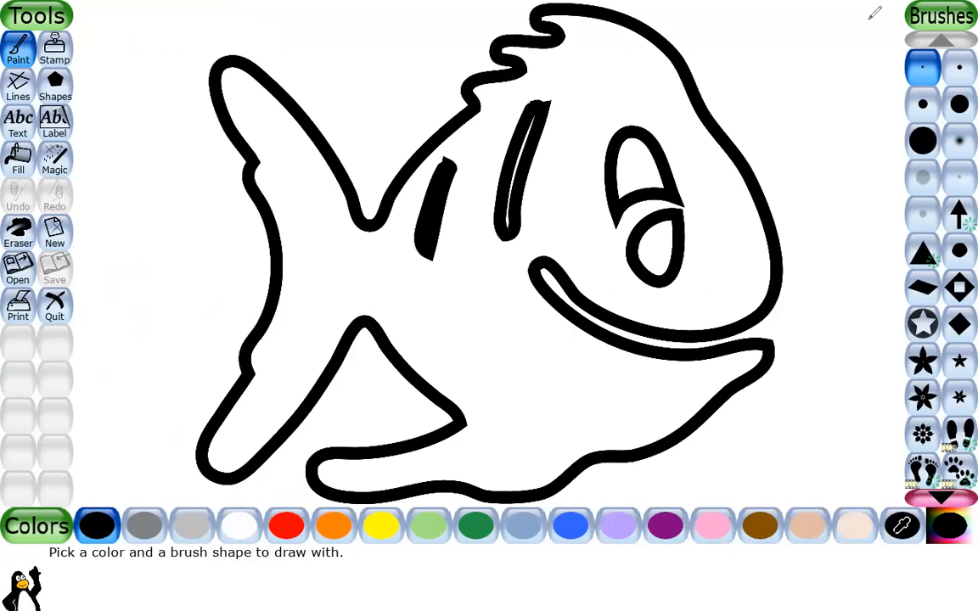
# Step: Paint a dot beside the tail and short black strokes in front of the fish's forehead with the two smallest round brushes
pyautogui.click(398, 164)
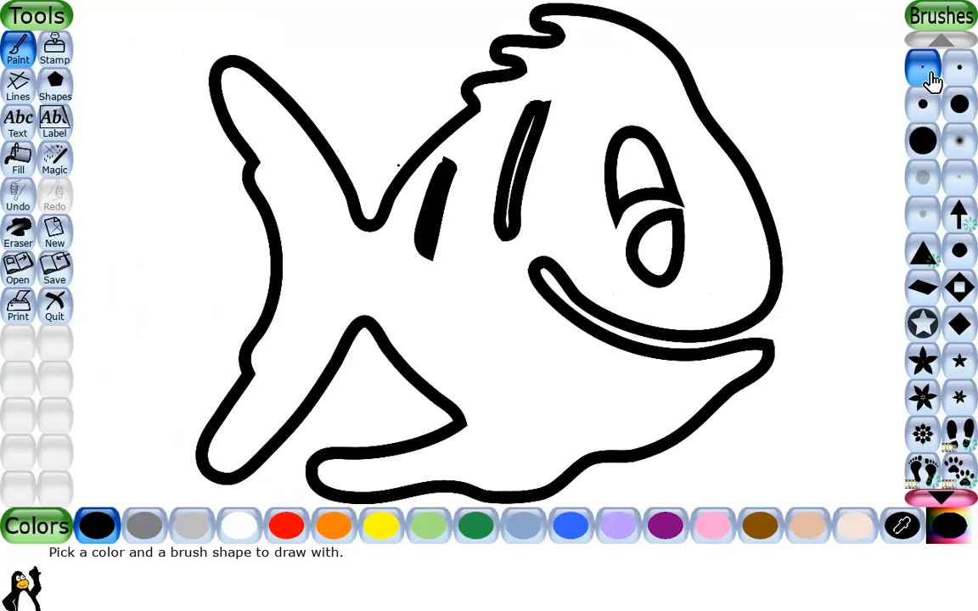
pyautogui.moveTo(757, 52); pyautogui.dragTo(740, 129)
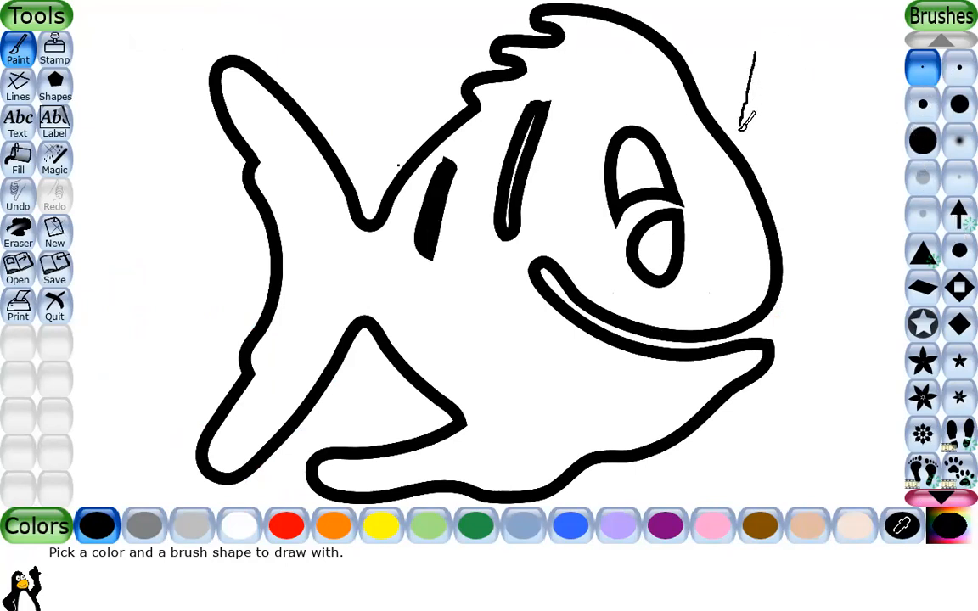
pyautogui.click(958, 72)
pyautogui.moveTo(786, 53); pyautogui.dragTo(768, 133)
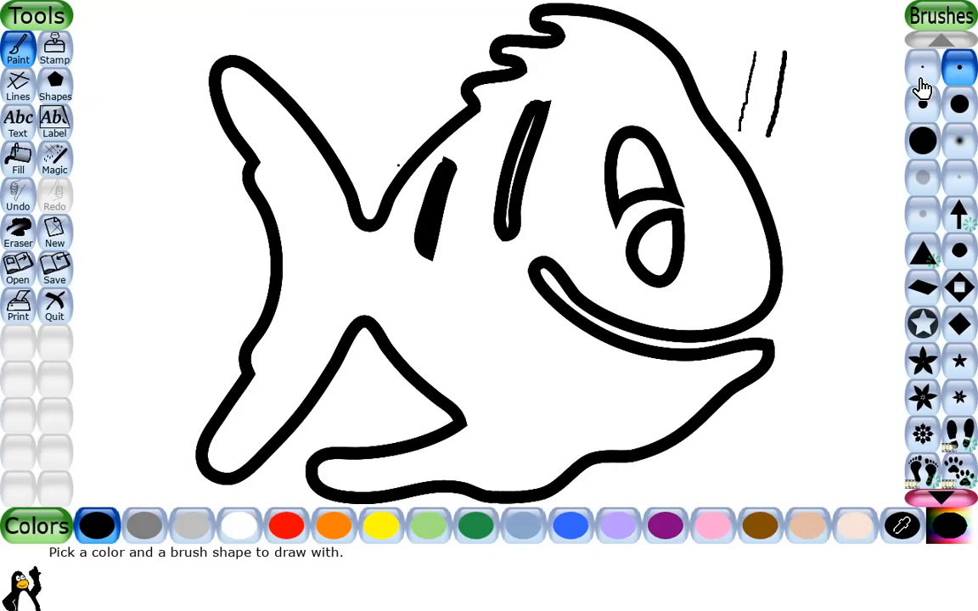
pyautogui.moveTo(804, 17); pyautogui.dragTo(808, 89)
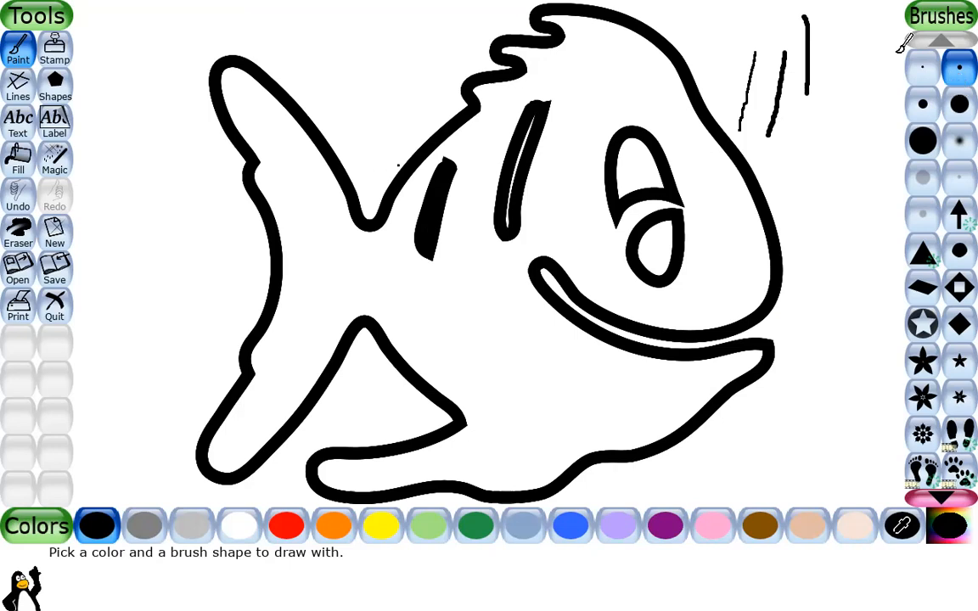
pyautogui.moveTo(823, 17); pyautogui.dragTo(828, 84)
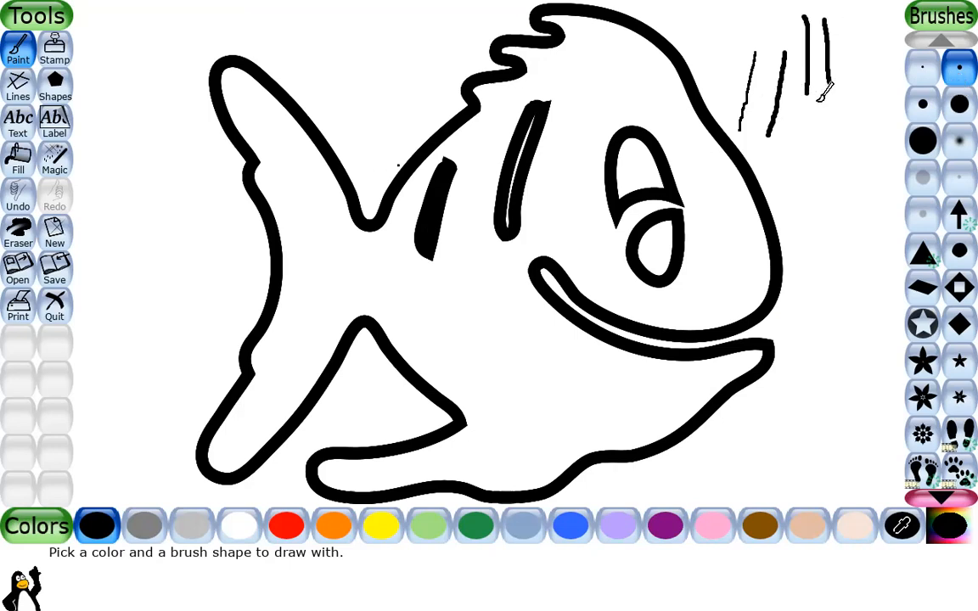
# Step: Paint three black strokes in front of the fish's head with the medium, large and largest round brushes
pyautogui.click(926, 108)
pyautogui.moveTo(844, 27); pyautogui.dragTo(858, 85)
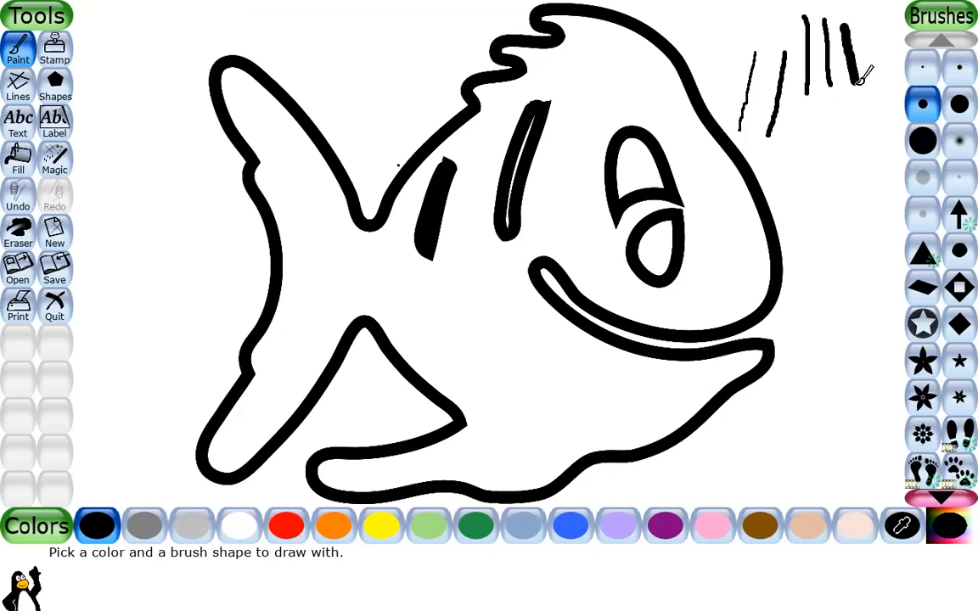
pyautogui.click(960, 104)
pyautogui.moveTo(795, 106); pyautogui.dragTo(782, 199)
pyautogui.click(960, 143)
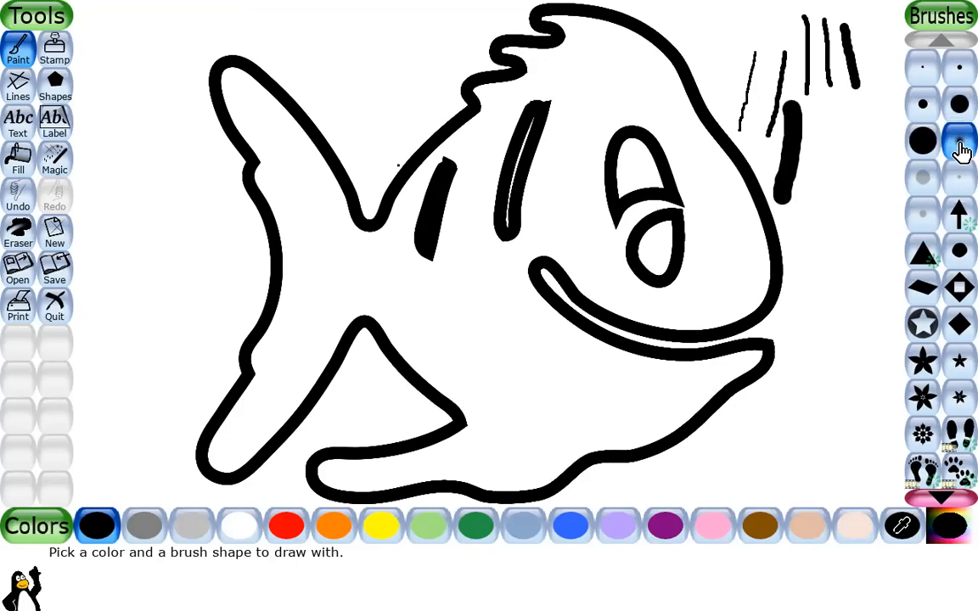
pyautogui.click(923, 141)
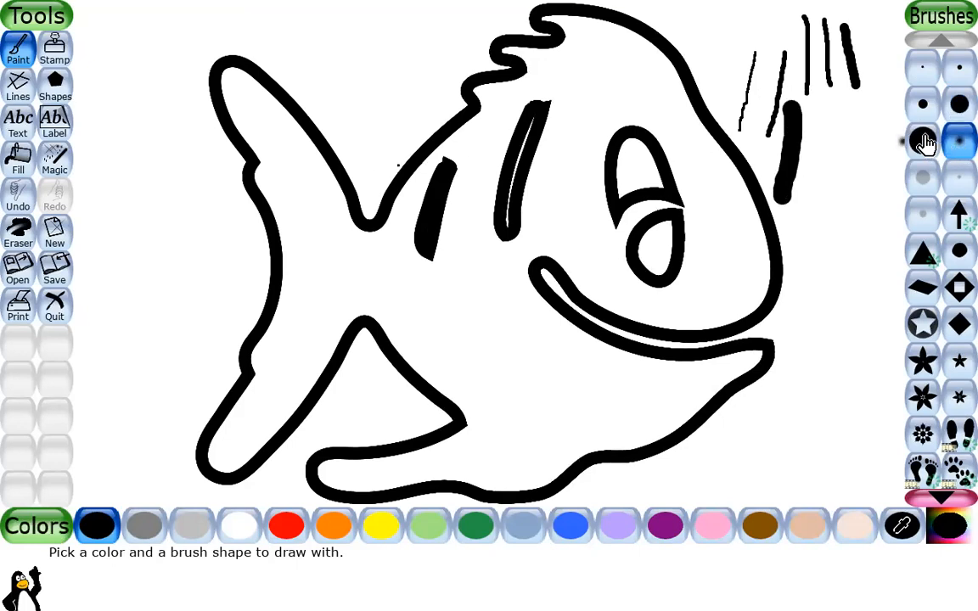
pyautogui.moveTo(824, 107); pyautogui.dragTo(820, 193)
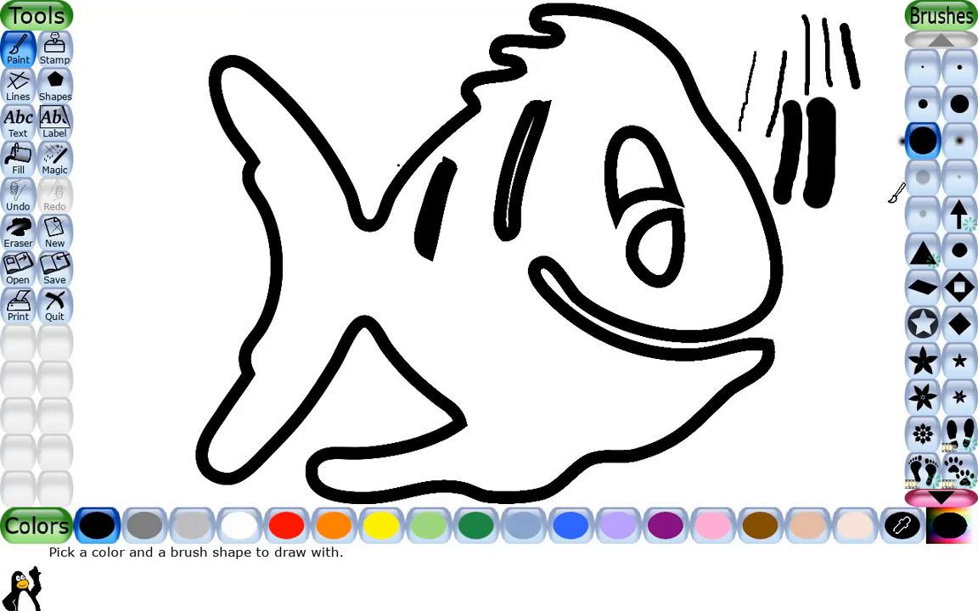
# Step: Paint strokes in front of the fish's face with the soft-edged brush and the three semi-transparent brushes
pyautogui.click(959, 140)
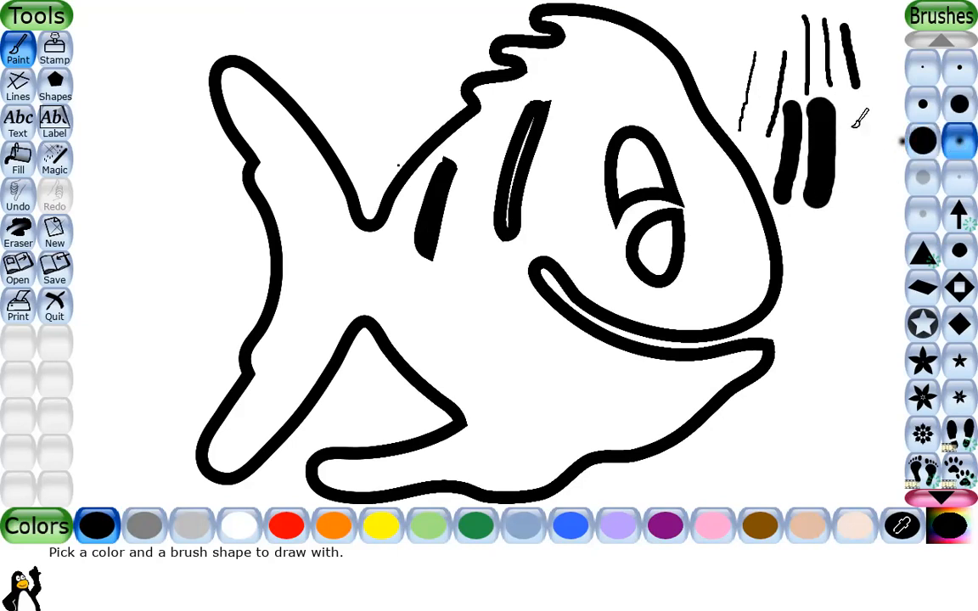
pyautogui.moveTo(850, 117)
pyautogui.mouseDown()
pyautogui.moveTo(854, 207)
pyautogui.moveTo(854, 129)
pyautogui.mouseUp()
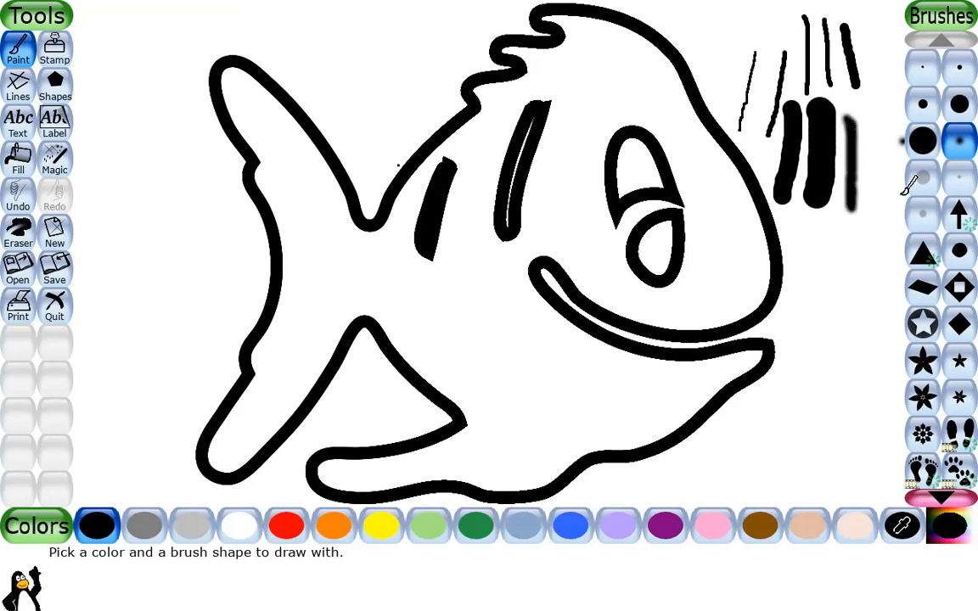
pyautogui.click(924, 181)
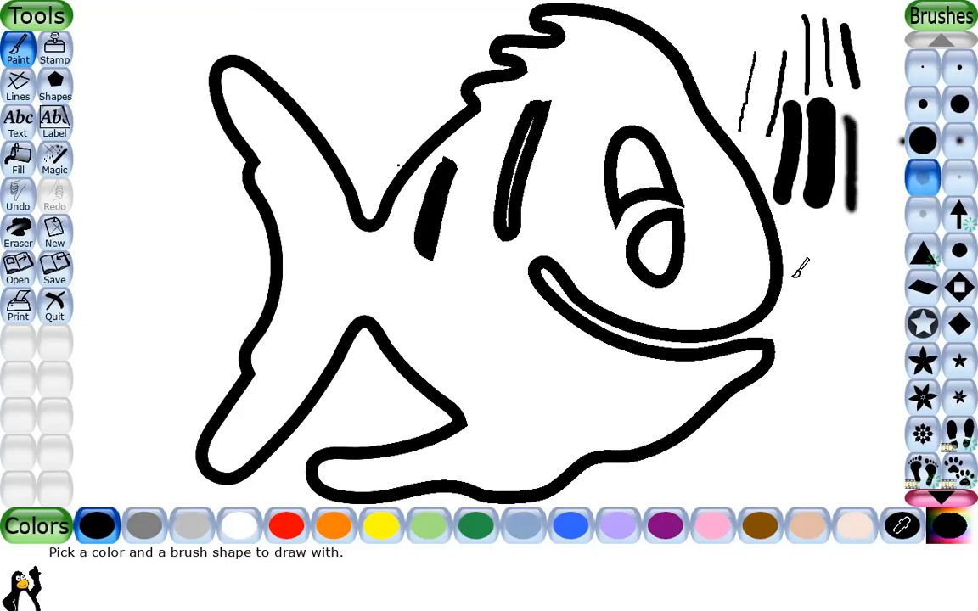
pyautogui.moveTo(790, 217)
pyautogui.mouseDown()
pyautogui.moveTo(787, 322)
pyautogui.moveTo(786, 229)
pyautogui.moveTo(795, 310)
pyautogui.moveTo(784, 237)
pyautogui.moveTo(824, 303)
pyautogui.moveTo(811, 227)
pyautogui.moveTo(818, 258)
pyautogui.moveTo(838, 243)
pyautogui.moveTo(841, 296)
pyautogui.mouseUp()
pyautogui.click(960, 179)
pyautogui.click(921, 219)
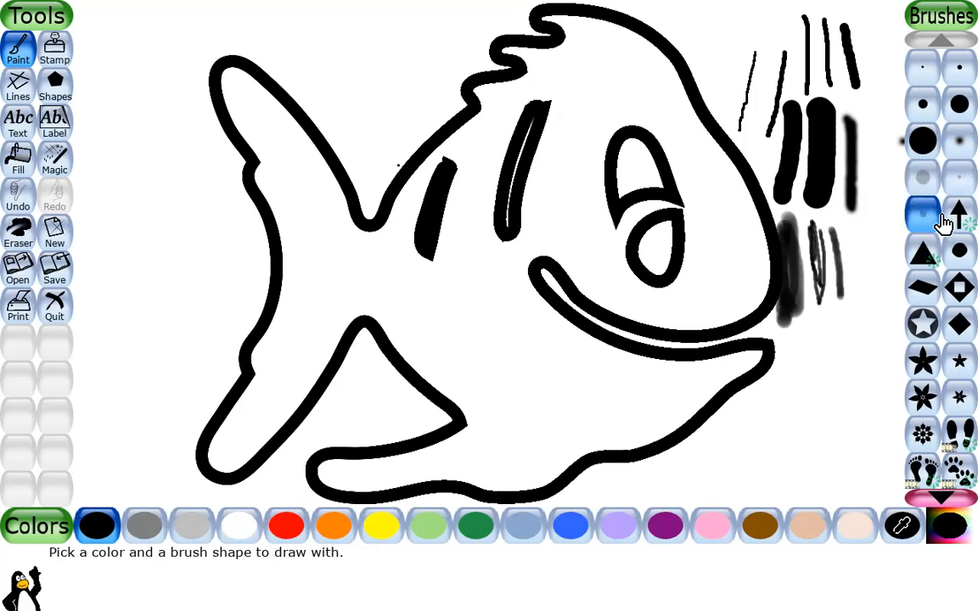
# Step: Paint a downward trail of arrows in front of the fish and a row of triangles along its lower jaw and belly
pyautogui.click(956, 221)
pyautogui.moveTo(862, 255); pyautogui.dragTo(863, 306)
pyautogui.moveTo(868, 354); pyautogui.dragTo(860, 436)
pyautogui.click(923, 251)
pyautogui.moveTo(827, 329)
pyautogui.mouseDown()
pyautogui.moveTo(768, 373)
pyautogui.moveTo(679, 387)
pyautogui.moveTo(608, 365)
pyautogui.moveTo(541, 383)
pyautogui.mouseUp()
# Step: Paint a round-brush loop on the fish's body and zigzags behind its tail with the parallelogram and hollow-diamond brushes
pyautogui.click(959, 251)
pyautogui.moveTo(543, 248)
pyautogui.mouseDown()
pyautogui.moveTo(487, 310)
pyautogui.moveTo(423, 340)
pyautogui.moveTo(500, 303)
pyautogui.moveTo(503, 334)
pyautogui.mouseUp()
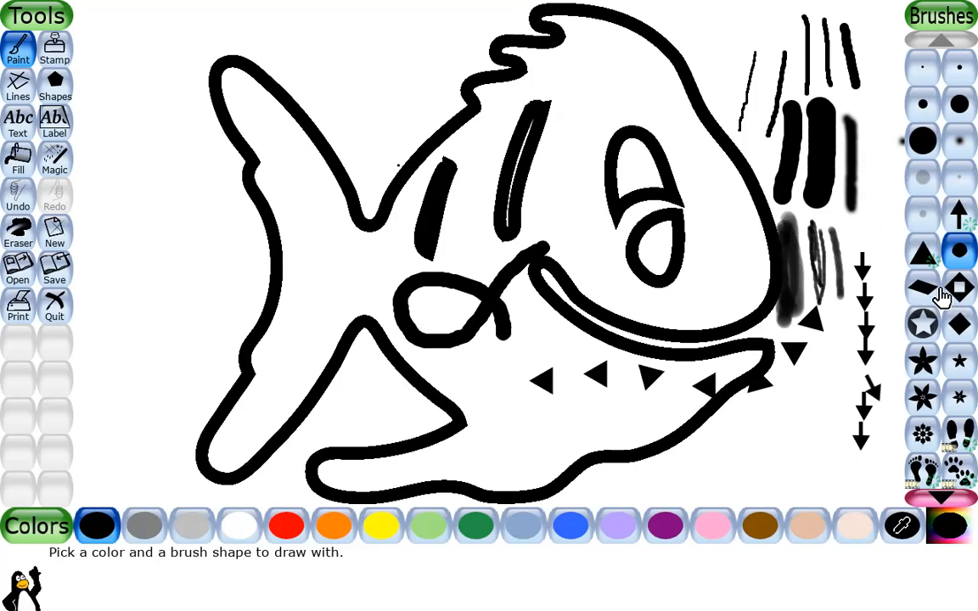
pyautogui.click(935, 291)
pyautogui.moveTo(175, 295)
pyautogui.mouseDown()
pyautogui.moveTo(218, 229)
pyautogui.moveTo(183, 347)
pyautogui.moveTo(242, 311)
pyautogui.mouseUp()
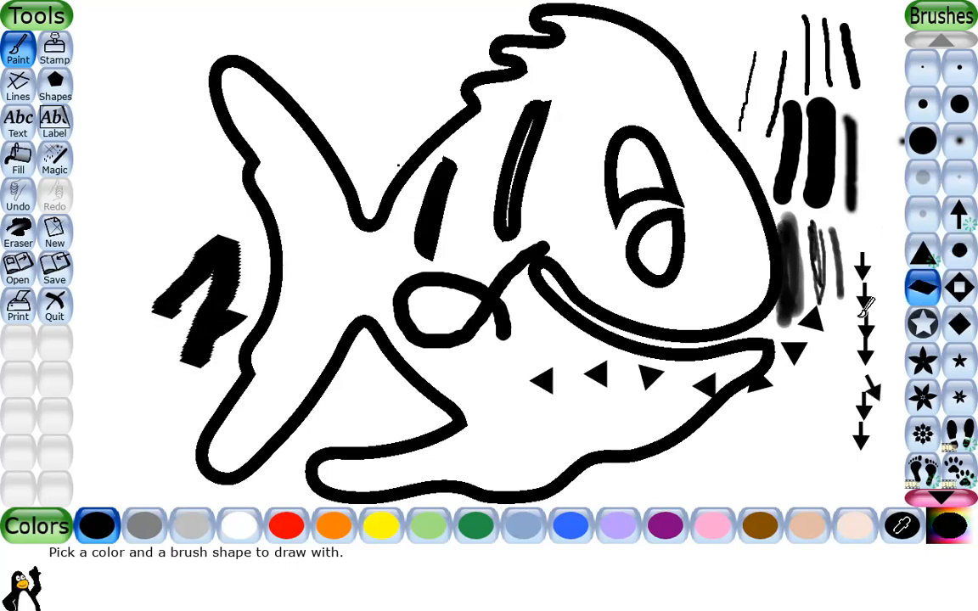
pyautogui.click(960, 289)
pyautogui.moveTo(146, 127)
pyautogui.mouseDown()
pyautogui.moveTo(143, 174)
pyautogui.moveTo(187, 179)
pyautogui.moveTo(204, 203)
pyautogui.moveTo(144, 209)
pyautogui.moveTo(187, 219)
pyautogui.mouseUp()
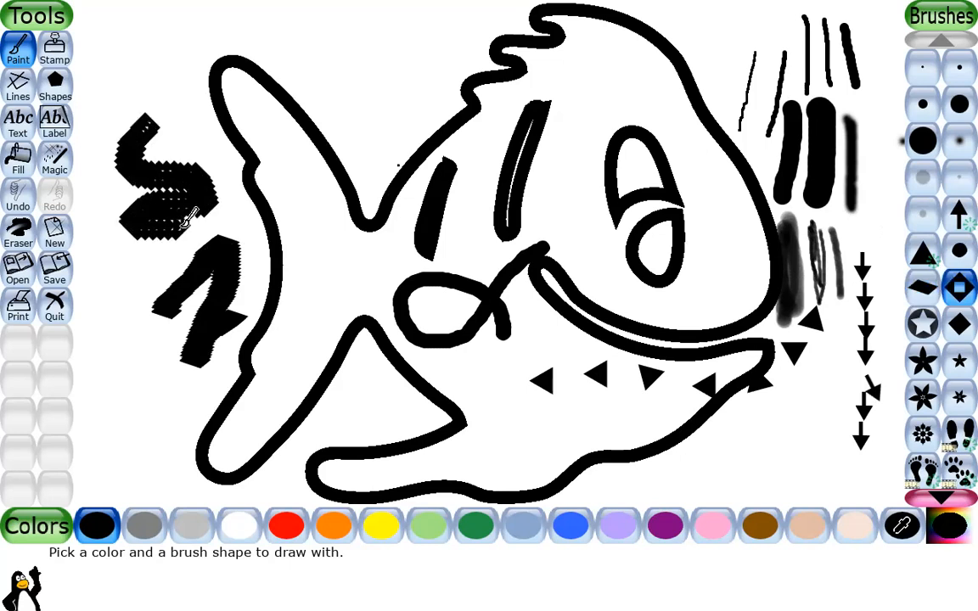
# Step: Paint strokes across the fish and place two single marks with the circled-star brush
pyautogui.click(924, 324)
pyautogui.moveTo(605, 187)
pyautogui.mouseDown()
pyautogui.moveTo(373, 204)
pyautogui.moveTo(374, 128)
pyautogui.moveTo(360, 99)
pyautogui.moveTo(401, 104)
pyautogui.moveTo(399, 124)
pyautogui.mouseUp()
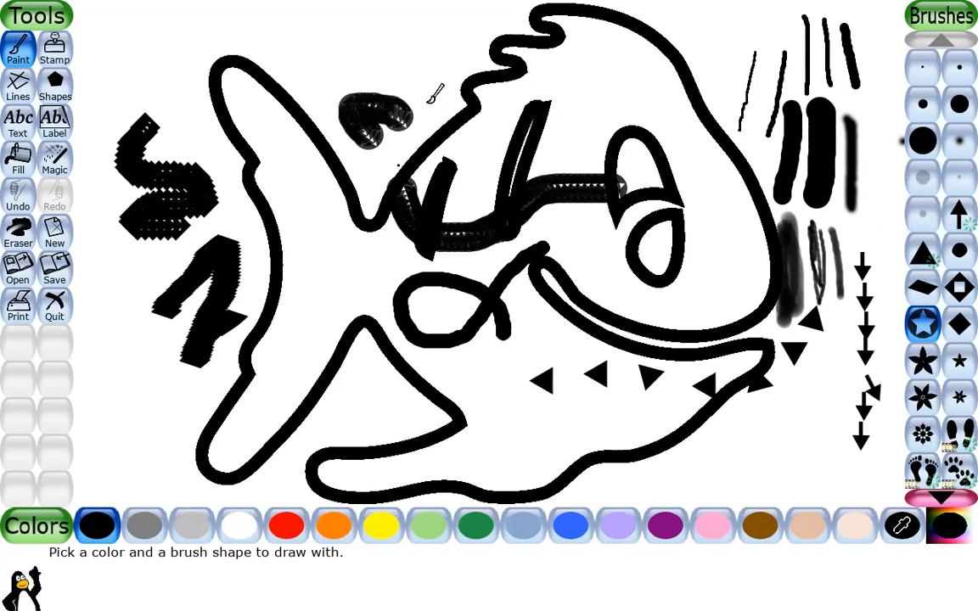
pyautogui.click(428, 103)
pyautogui.click(628, 96)
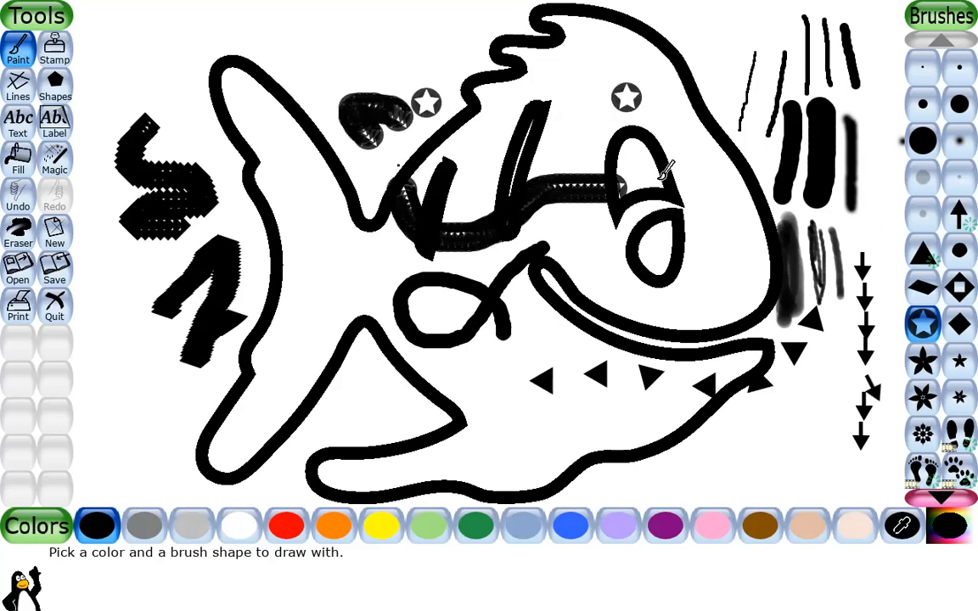
pyautogui.moveTo(713, 195); pyautogui.dragTo(713, 242)
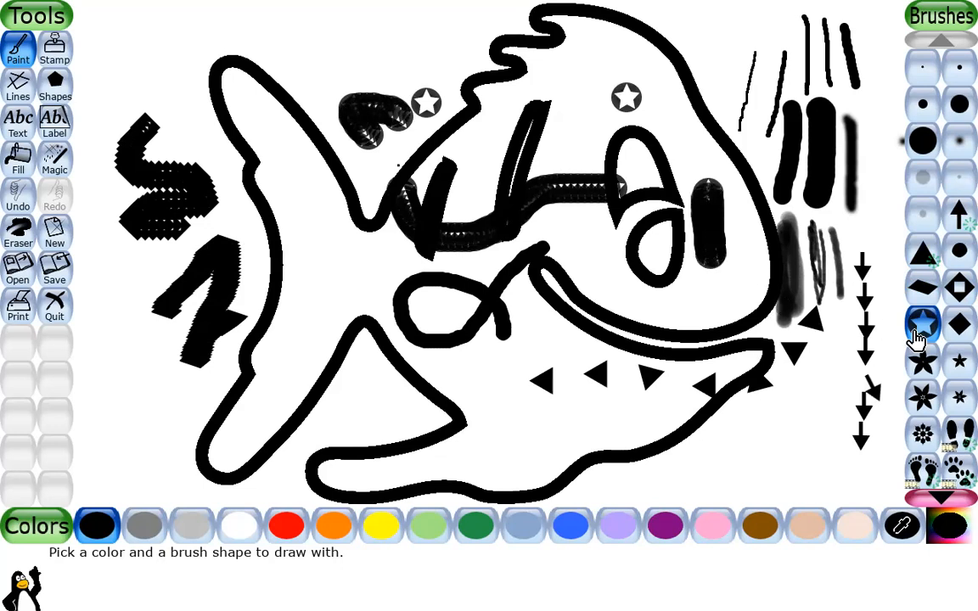
# Step: Paint a diagonal stroke and several single diamonds below the fish's mouth with the solid diamond brush
pyautogui.click(960, 324)
pyautogui.moveTo(810, 374); pyautogui.dragTo(750, 440)
pyautogui.click(772, 451)
pyautogui.click(812, 461)
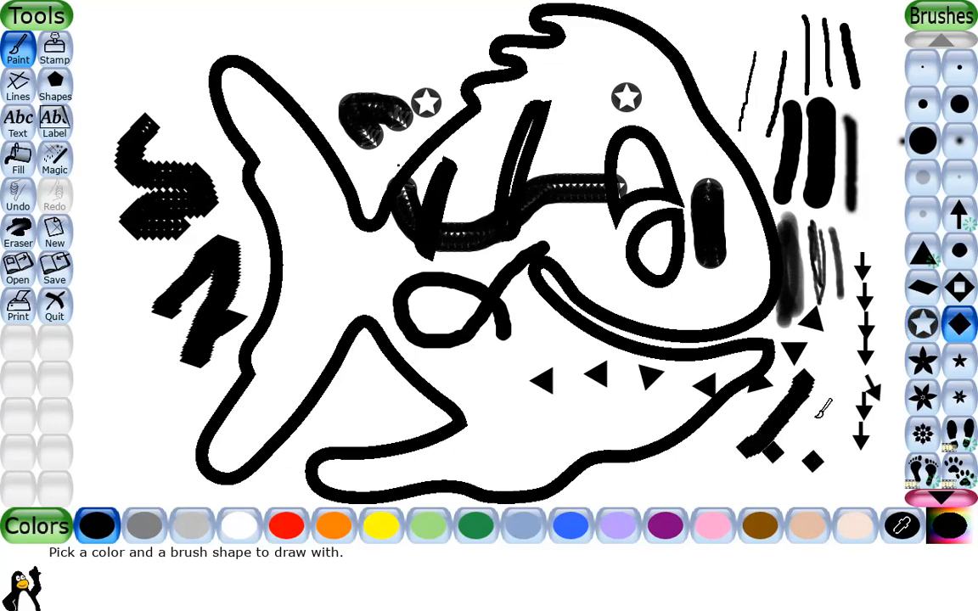
pyautogui.click(817, 417)
pyautogui.click(833, 455)
pyautogui.click(792, 465)
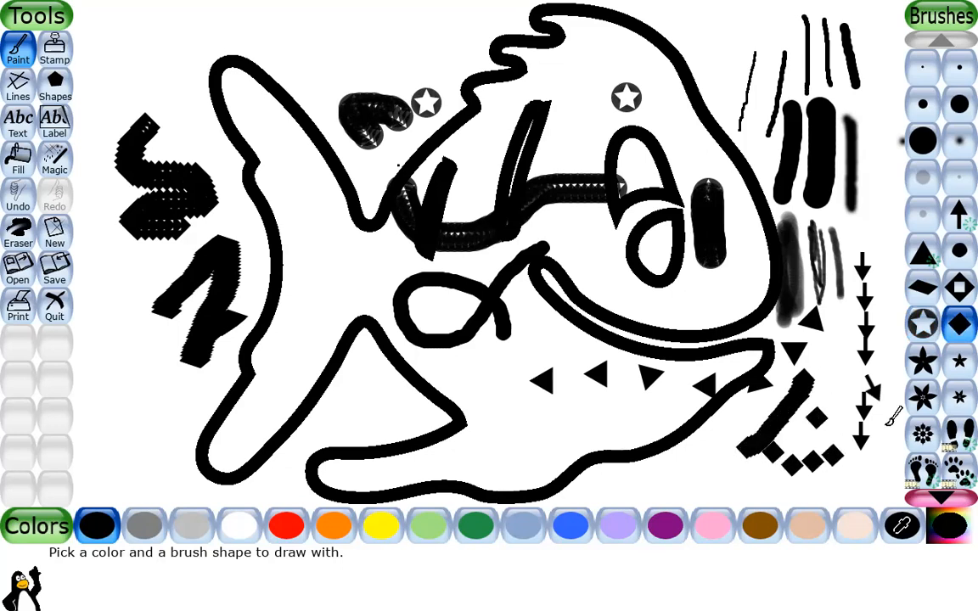
# Step: Scatter large five-petal flowers over the fish's belly and paint a curved stroke near the tail with that brush
pyautogui.click(929, 362)
pyautogui.click(605, 413)
pyautogui.click(565, 414)
pyautogui.click(542, 421)
pyautogui.click(518, 398)
pyautogui.click(501, 372)
pyautogui.click(498, 417)
pyautogui.click(527, 456)
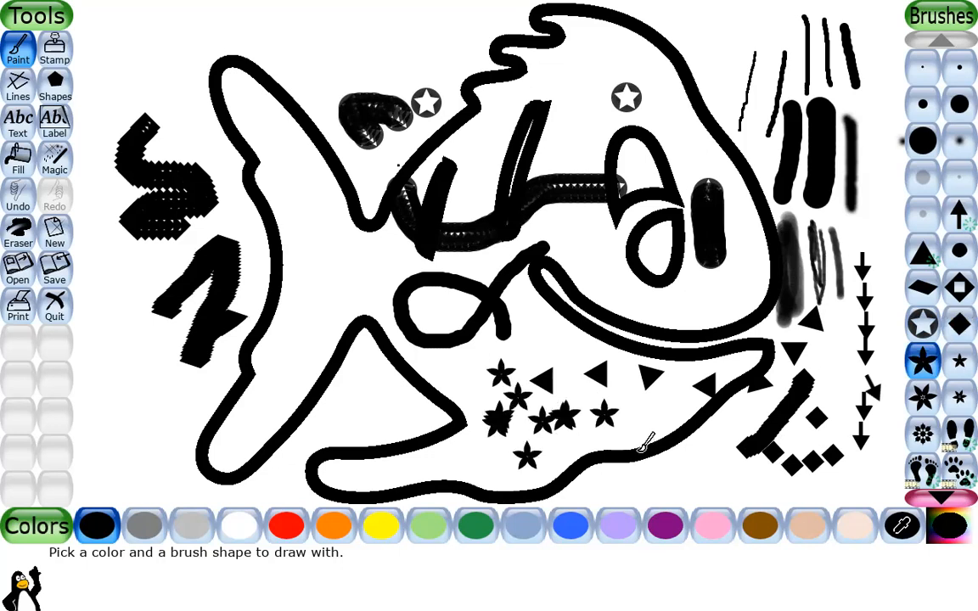
pyautogui.moveTo(359, 313)
pyautogui.mouseDown()
pyautogui.moveTo(395, 293)
pyautogui.moveTo(395, 321)
pyautogui.mouseUp()
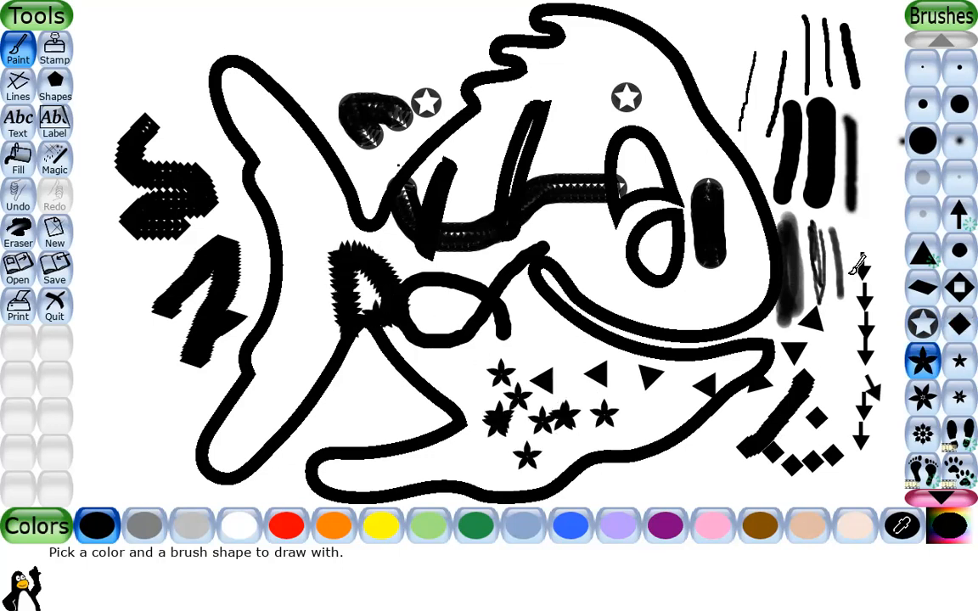
# Step: Paint a small five-petal flower stroke beside the arrows, and large and small six-petal flowers below the fish's jaw
pyautogui.click(959, 361)
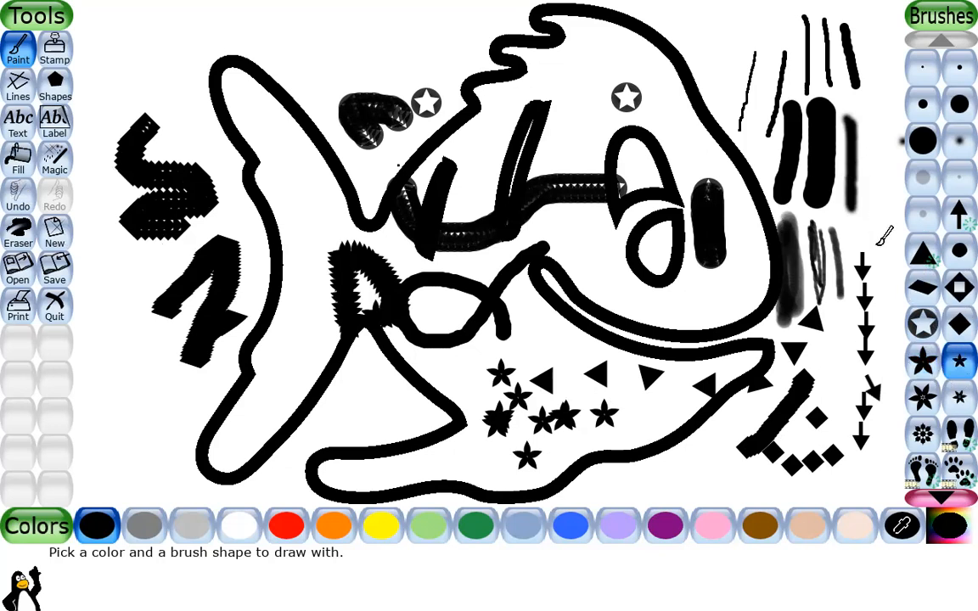
pyautogui.moveTo(872, 216); pyautogui.dragTo(888, 322)
pyautogui.click(923, 396)
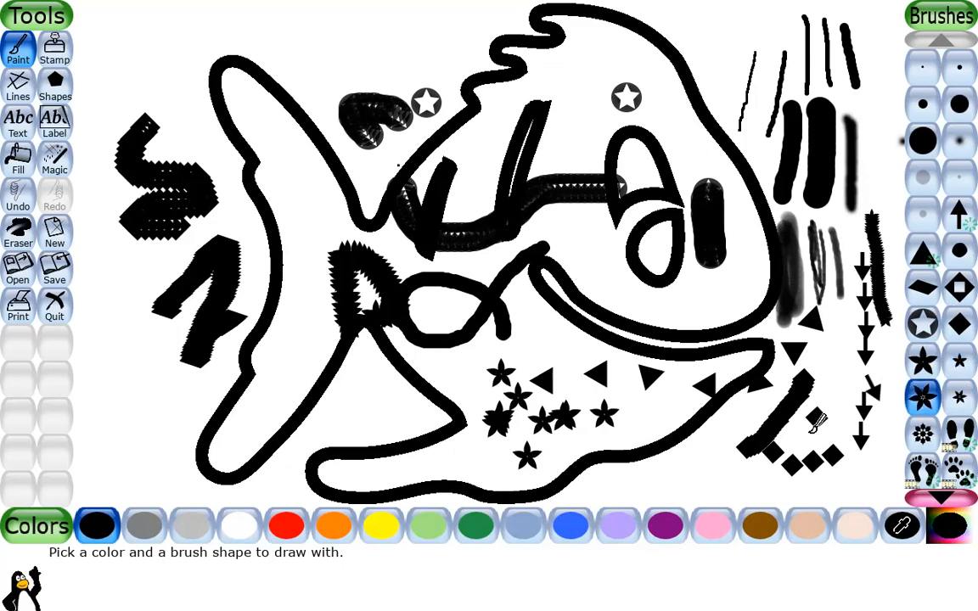
pyautogui.click(722, 443)
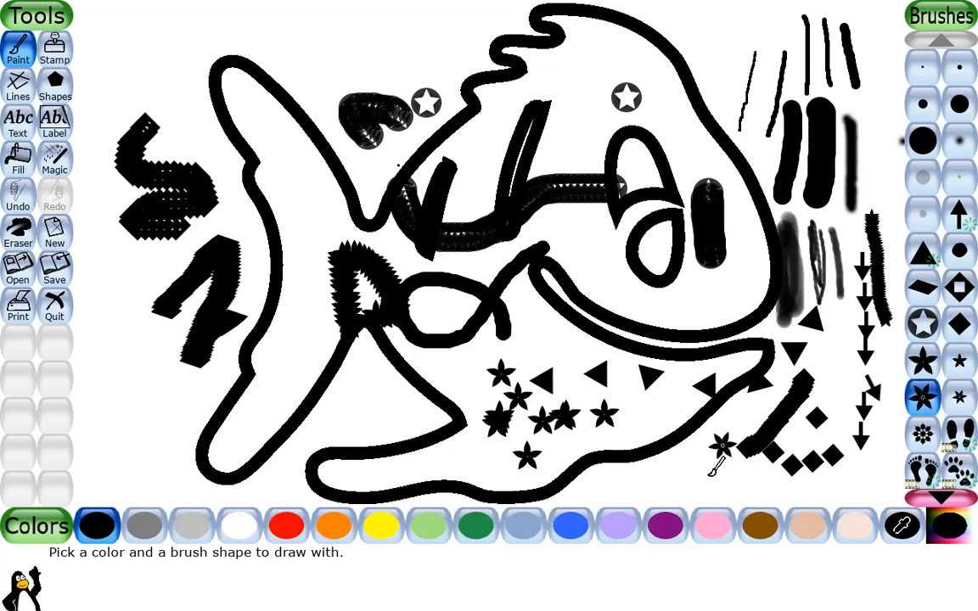
pyautogui.click(707, 475)
pyautogui.click(960, 396)
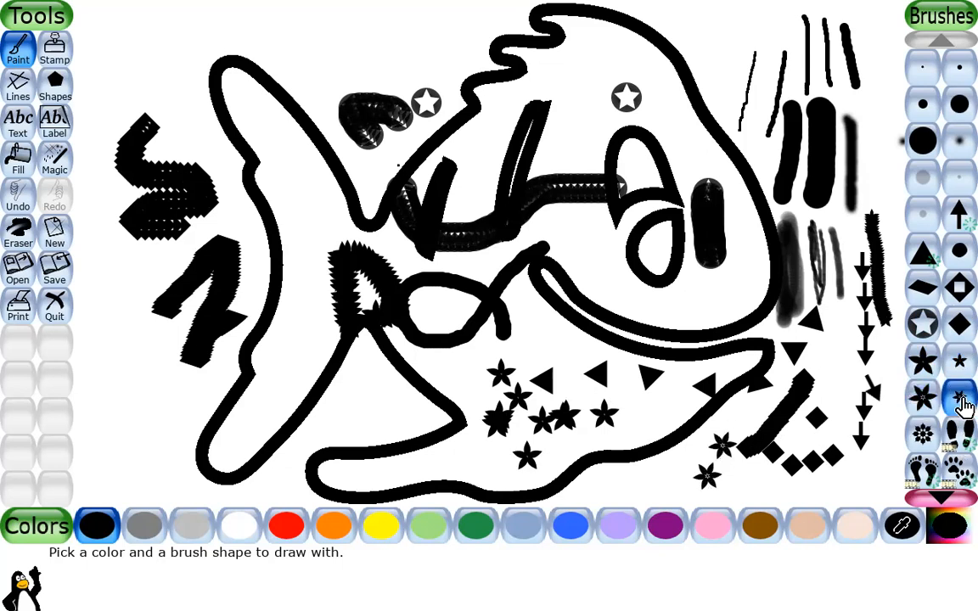
pyautogui.click(782, 492)
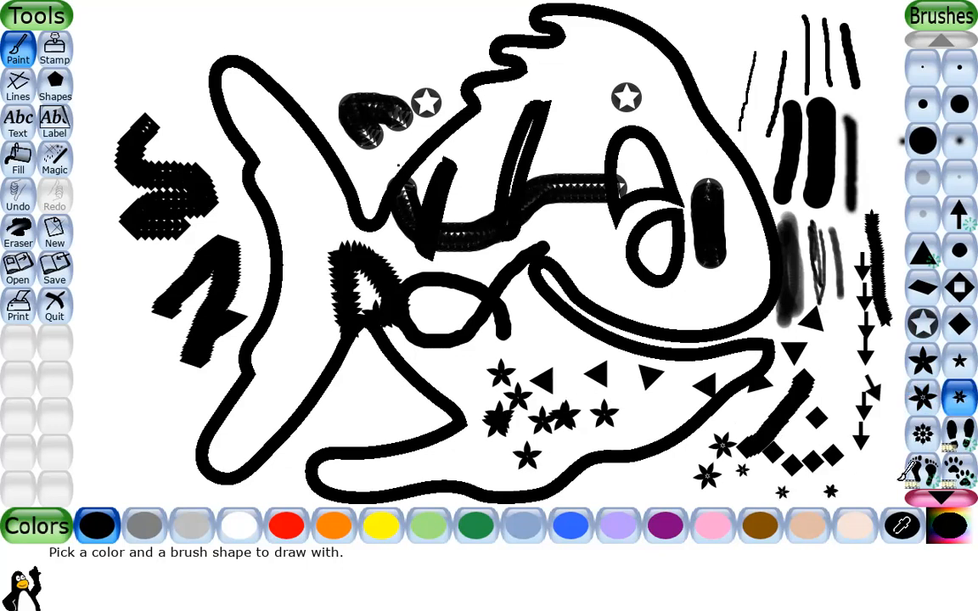
# Step: Place several round daisy-like flowers around the diamonds and arrows and paint a stroke under the belly with that brush
pyautogui.click(923, 434)
pyautogui.click(833, 486)
pyautogui.click(866, 476)
pyautogui.click(874, 454)
pyautogui.click(883, 440)
pyautogui.click(830, 392)
pyautogui.moveTo(682, 476)
pyautogui.mouseDown()
pyautogui.moveTo(602, 496)
pyautogui.moveTo(588, 488)
pyautogui.moveTo(700, 491)
pyautogui.moveTo(718, 459)
pyautogui.mouseUp()
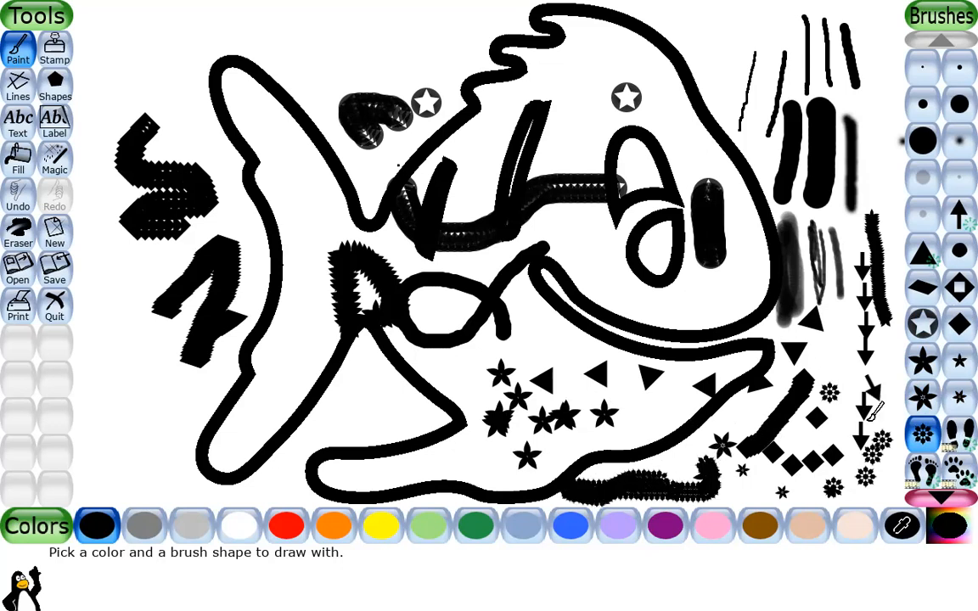
# Step: Paint shoe-print trails in front of the fish and diagonally across its body past the tail
pyautogui.click(961, 435)
pyautogui.moveTo(836, 374); pyautogui.dragTo(841, 338)
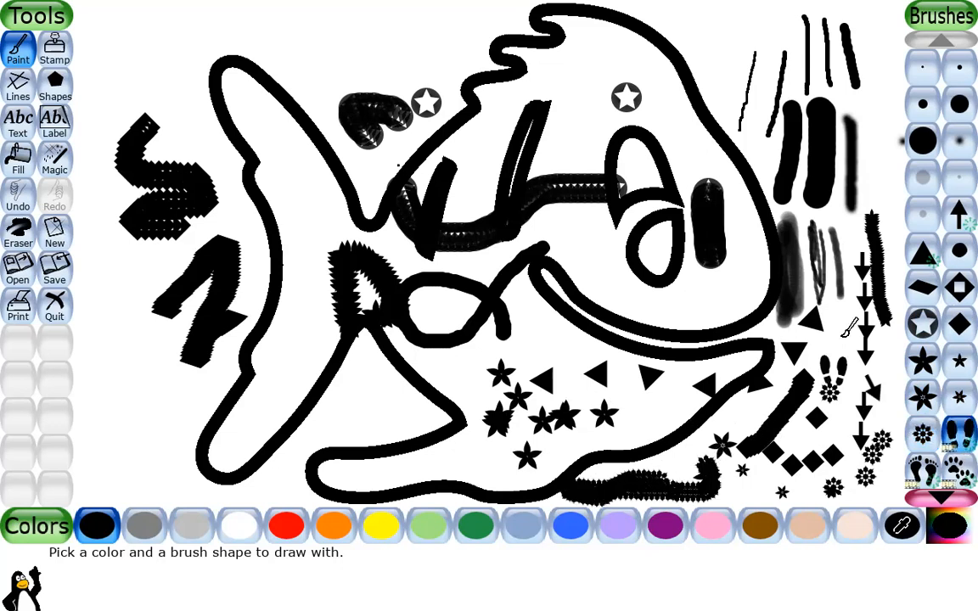
pyautogui.moveTo(874, 177); pyautogui.dragTo(875, 77)
pyautogui.moveTo(716, 87)
pyautogui.mouseDown()
pyautogui.moveTo(654, 174)
pyautogui.moveTo(264, 415)
pyautogui.moveTo(175, 428)
pyautogui.moveTo(127, 380)
pyautogui.moveTo(219, 410)
pyautogui.moveTo(304, 447)
pyautogui.mouseUp()
# Step: Paint a pair of bare footprints above the fish's head and a barefoot trail across its upper body to the tail
pyautogui.click(922, 469)
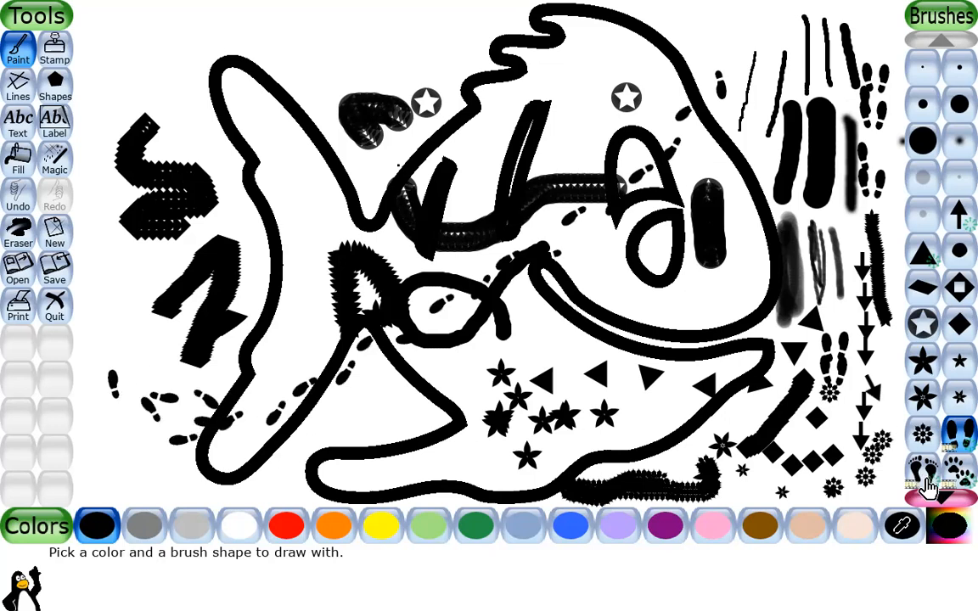
pyautogui.click(689, 18)
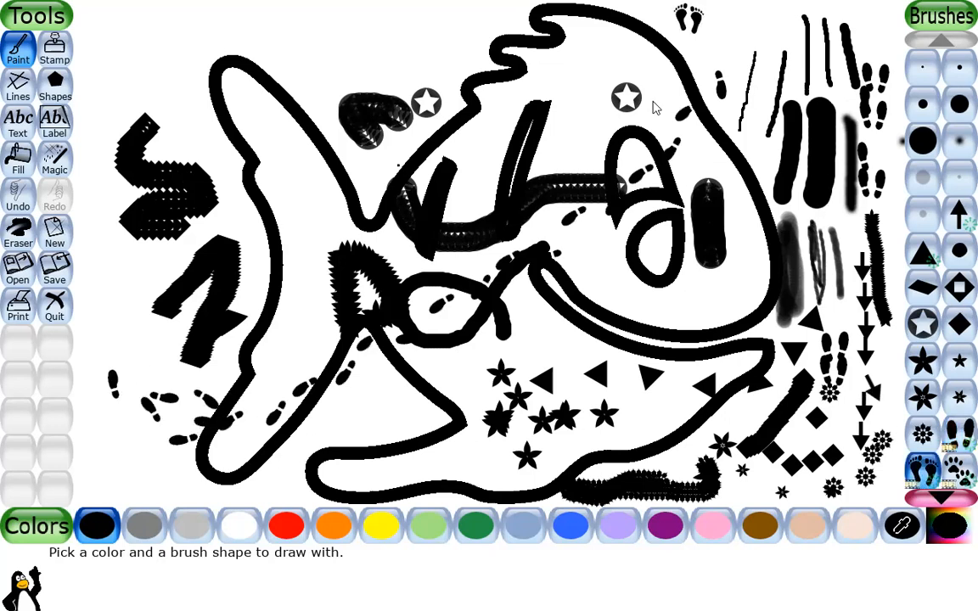
pyautogui.moveTo(586, 100)
pyautogui.mouseDown()
pyautogui.moveTo(589, 153)
pyautogui.moveTo(574, 138)
pyautogui.moveTo(551, 173)
pyautogui.moveTo(518, 161)
pyautogui.moveTo(505, 133)
pyautogui.moveTo(455, 193)
pyautogui.moveTo(345, 138)
pyautogui.moveTo(311, 171)
pyautogui.moveTo(285, 144)
pyautogui.mouseUp()
# Step: Paint paw-print trails across the fish's belly, mouth and head with the paw brush
pyautogui.click(959, 468)
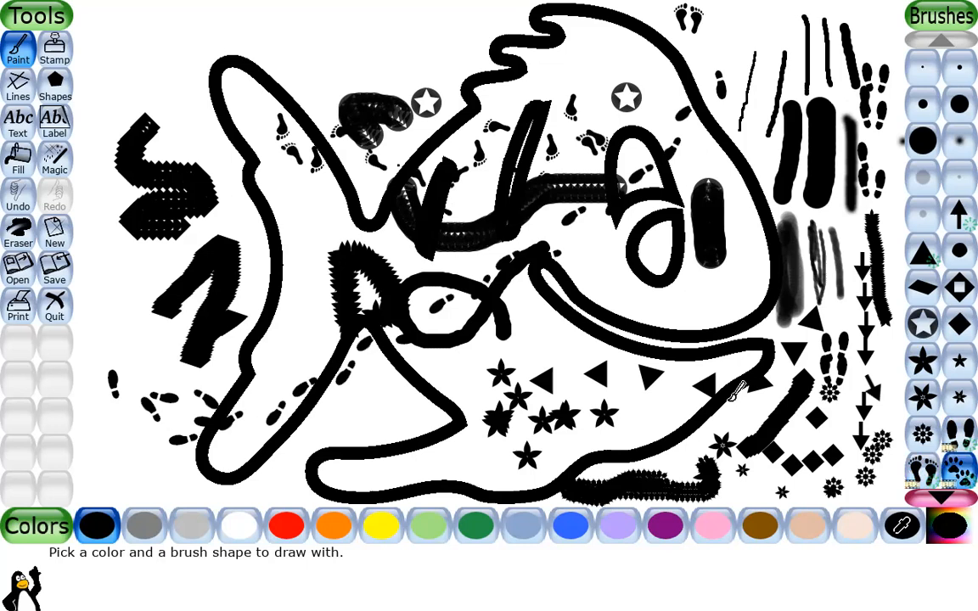
pyautogui.moveTo(728, 403); pyautogui.dragTo(711, 430)
pyautogui.moveTo(628, 396)
pyautogui.mouseDown()
pyautogui.moveTo(486, 318)
pyautogui.moveTo(424, 327)
pyautogui.moveTo(480, 315)
pyautogui.moveTo(671, 320)
pyautogui.moveTo(514, 234)
pyautogui.moveTo(574, 268)
pyautogui.moveTo(628, 254)
pyautogui.moveTo(595, 212)
pyautogui.moveTo(706, 194)
pyautogui.moveTo(642, 97)
pyautogui.moveTo(615, 115)
pyautogui.mouseUp()
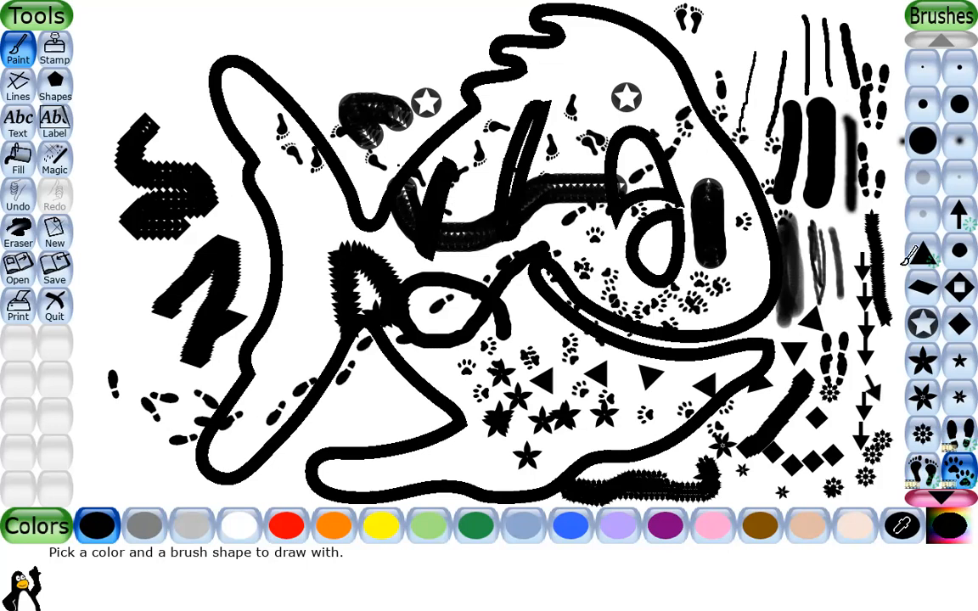
pyautogui.scroll(-2, 966, 371)
pyautogui.scroll(-4, 964, 372)
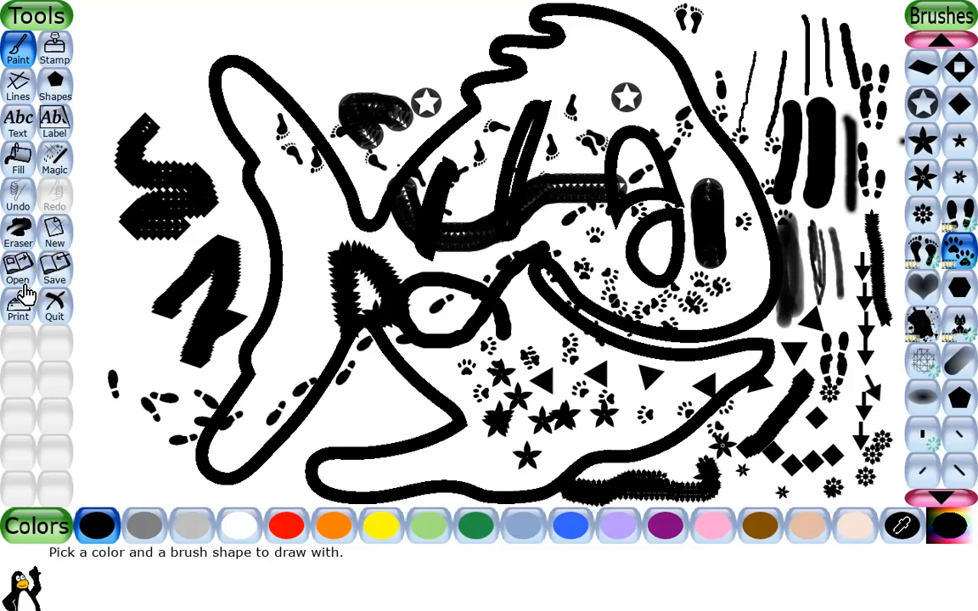
# Step: Erase all the sample brush marks over and around the fish with the largest square eraser, leaving the fish outline intact
pyautogui.click(15, 224)
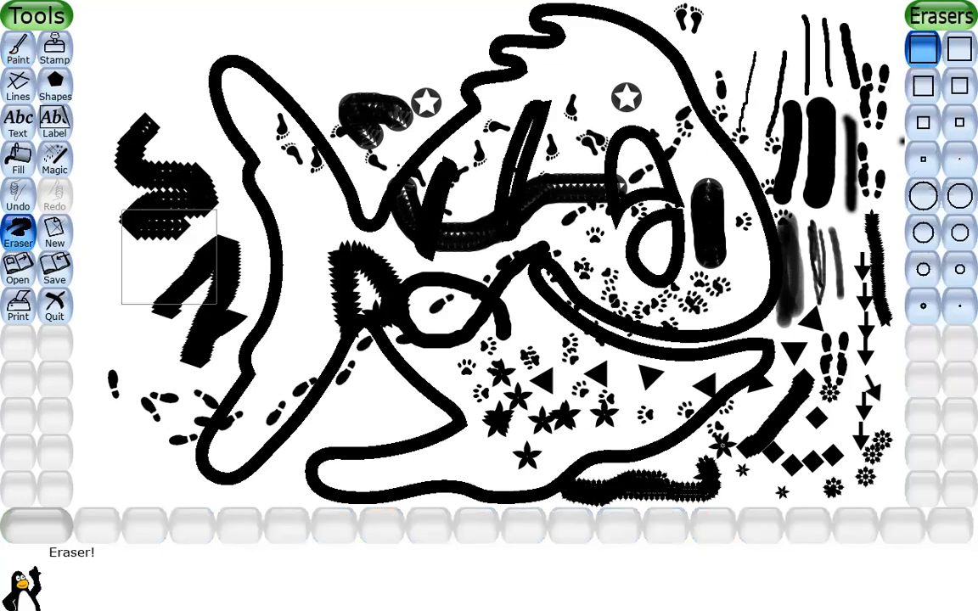
pyautogui.moveTo(666, 270)
pyautogui.mouseDown()
pyautogui.moveTo(390, 278)
pyautogui.moveTo(346, 268)
pyautogui.mouseUp()
pyautogui.moveTo(157, 217)
pyautogui.mouseDown()
pyautogui.moveTo(507, 186)
pyautogui.moveTo(671, 135)
pyautogui.moveTo(666, 85)
pyautogui.moveTo(775, 37)
pyautogui.moveTo(692, 21)
pyautogui.moveTo(777, 206)
pyautogui.mouseUp()
pyautogui.moveTo(790, 281)
pyautogui.mouseDown()
pyautogui.moveTo(845, 276)
pyautogui.moveTo(850, 286)
pyautogui.moveTo(844, 386)
pyautogui.moveTo(863, 457)
pyautogui.mouseUp()
pyautogui.moveTo(676, 450)
pyautogui.mouseDown()
pyautogui.moveTo(484, 451)
pyautogui.moveTo(659, 497)
pyautogui.moveTo(653, 519)
pyautogui.moveTo(412, 434)
pyautogui.moveTo(177, 407)
pyautogui.moveTo(136, 386)
pyautogui.moveTo(363, 360)
pyautogui.moveTo(444, 383)
pyautogui.moveTo(198, 433)
pyautogui.mouseUp()
pyautogui.moveTo(268, 187)
pyautogui.mouseDown()
pyautogui.moveTo(658, 180)
pyautogui.moveTo(601, 262)
pyautogui.mouseUp()
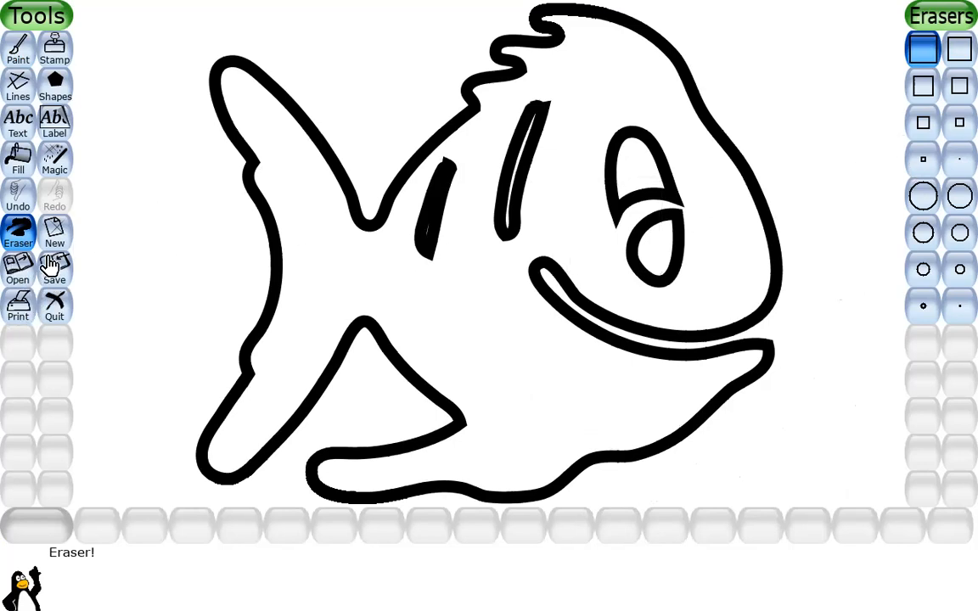
# Step: Open the first blank picture from the saved pictures, saving the current fish drawing first
pyautogui.click(26, 278)
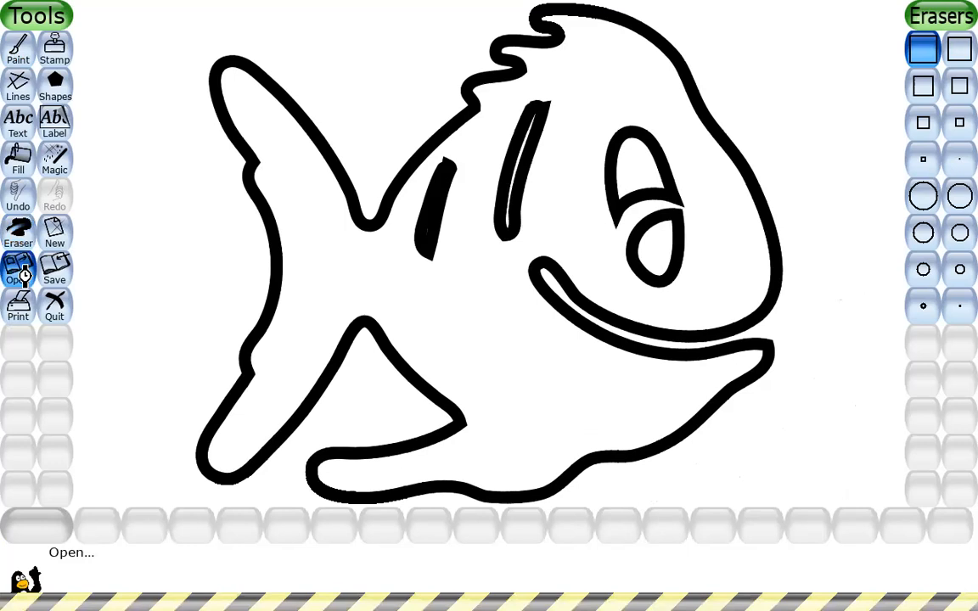
pyautogui.scroll(4, 240, 306)
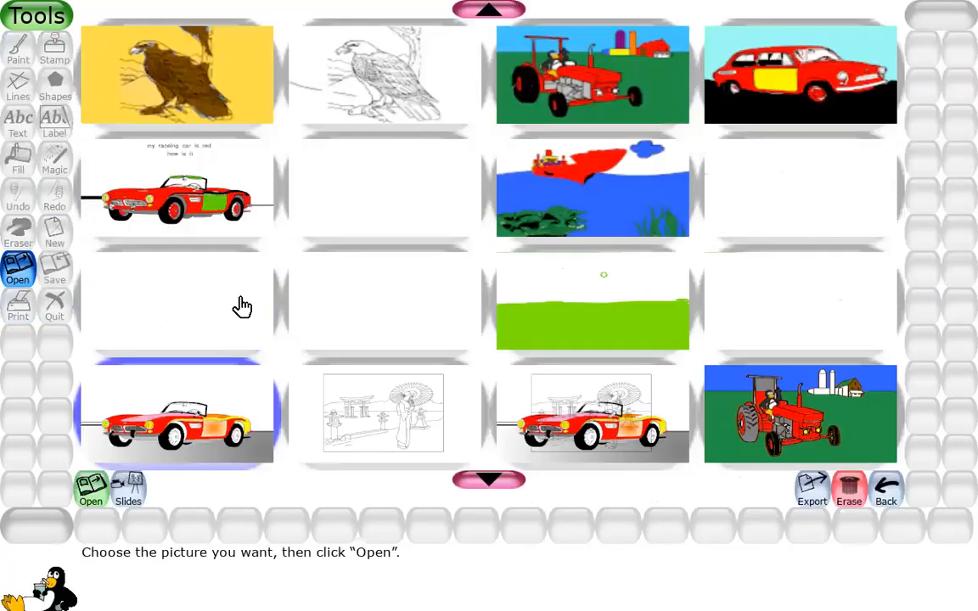
pyautogui.doubleClick(196, 104)
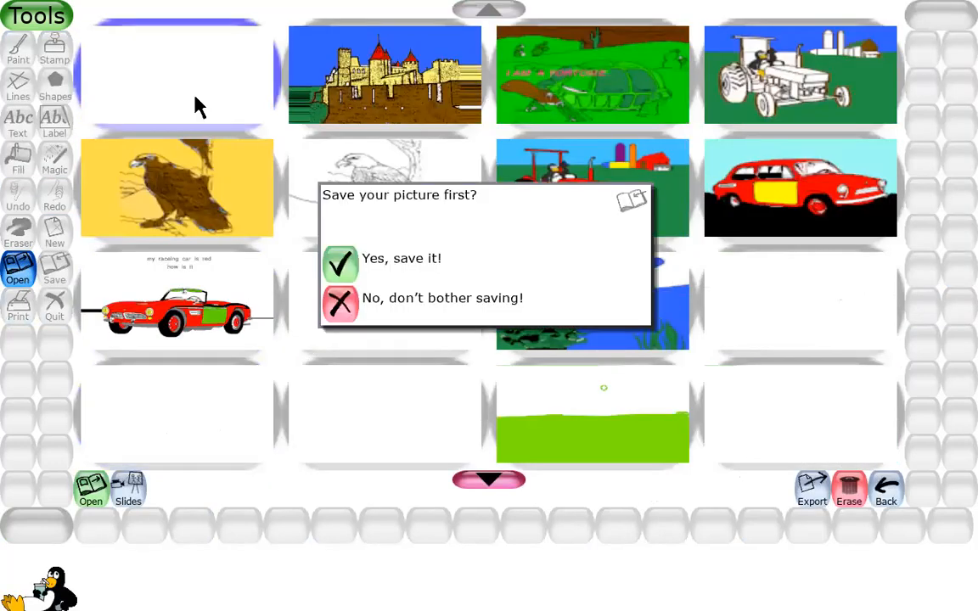
pyautogui.click(344, 270)
pyautogui.click(341, 264)
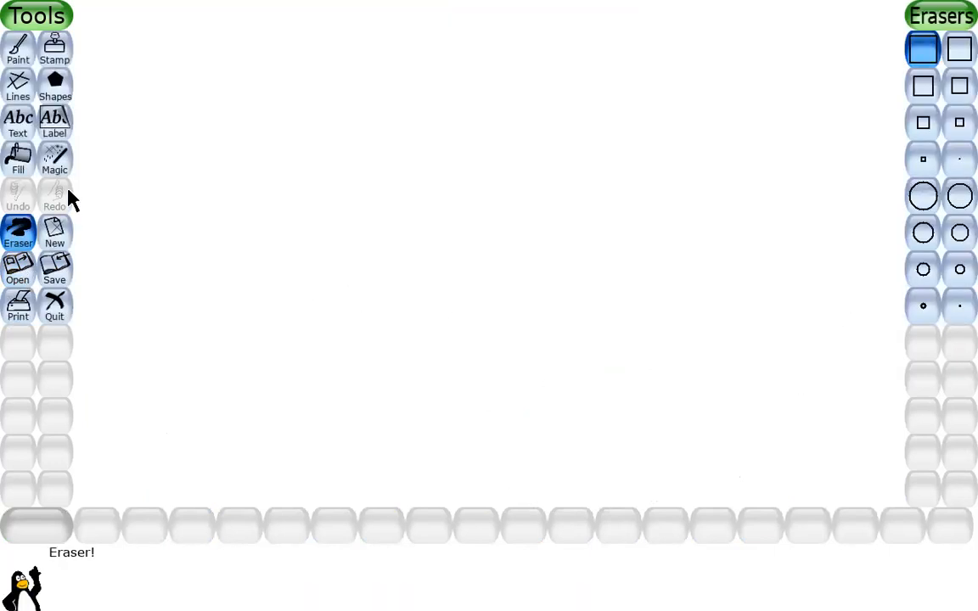
# Step: Paint a short vertical trail of black paw prints in the upper-left corner of the canvas with the paw brush
pyautogui.click(17, 44)
pyautogui.scroll(-3, 963, 386)
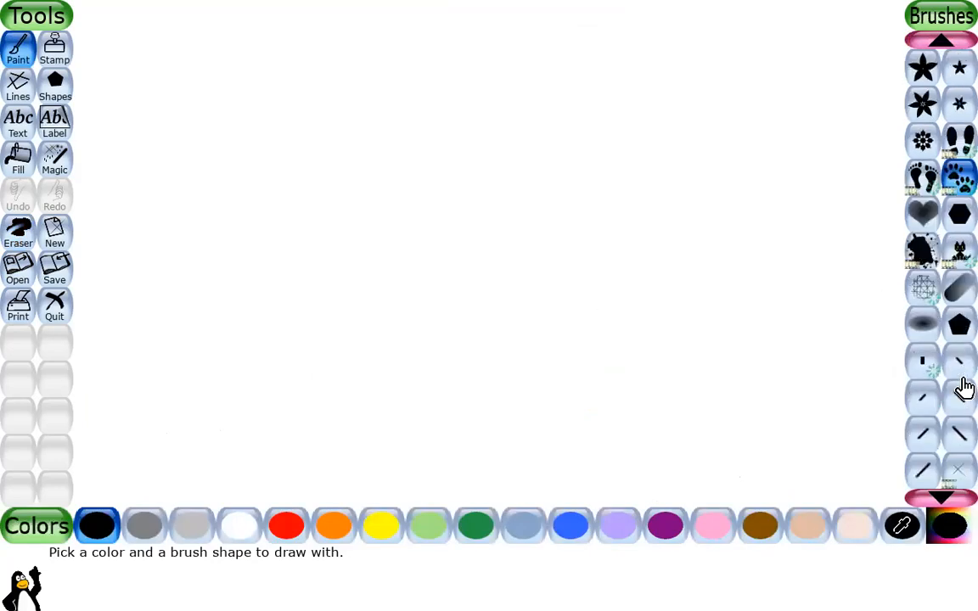
pyautogui.scroll(1, 963, 386)
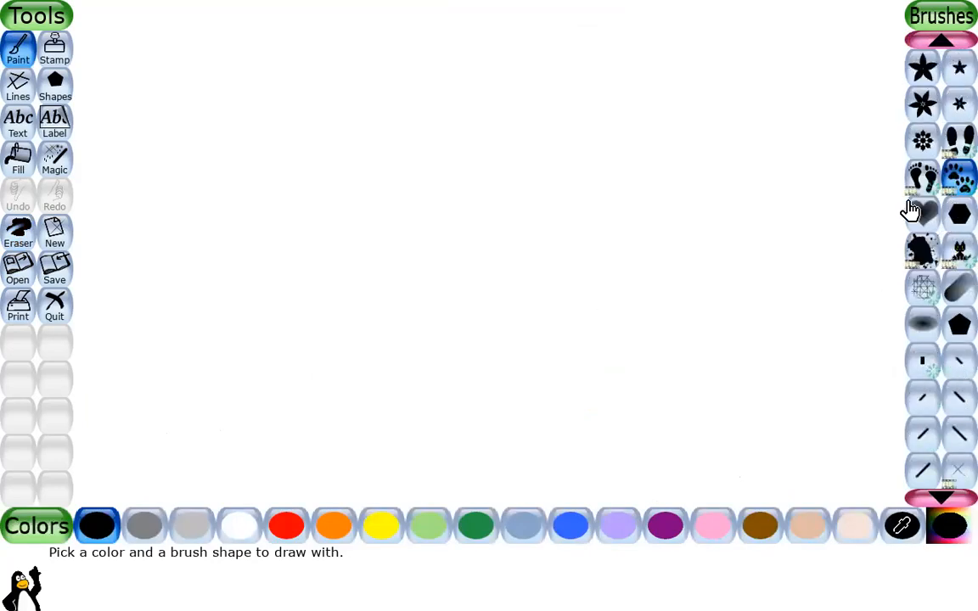
pyautogui.moveTo(108, 19); pyautogui.dragTo(105, 163)
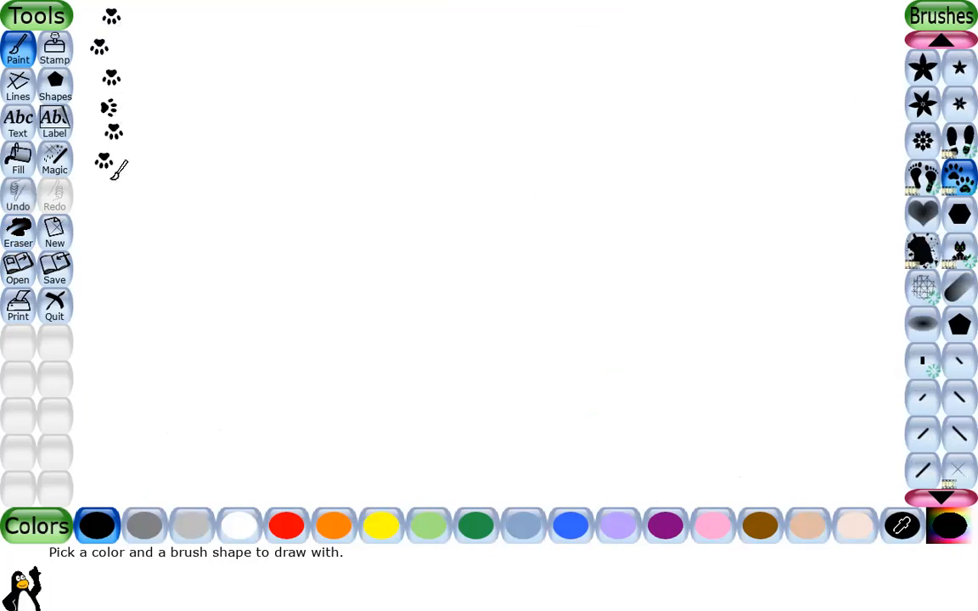
# Step: Paint a vertical stroke and several single hearts with the heart brush, plus hexagons and a curved stroke with the hexagon brush beside them
pyautogui.click(927, 212)
pyautogui.moveTo(157, 16)
pyautogui.mouseDown()
pyautogui.moveTo(153, 130)
pyautogui.moveTo(175, 76)
pyautogui.moveTo(168, 89)
pyautogui.mouseUp()
pyautogui.moveTo(180, 129)
pyautogui.mouseDown()
pyautogui.moveTo(210, 84)
pyautogui.moveTo(221, 96)
pyautogui.moveTo(240, 82)
pyautogui.moveTo(238, 114)
pyautogui.moveTo(212, 108)
pyautogui.mouseUp()
pyautogui.click(960, 214)
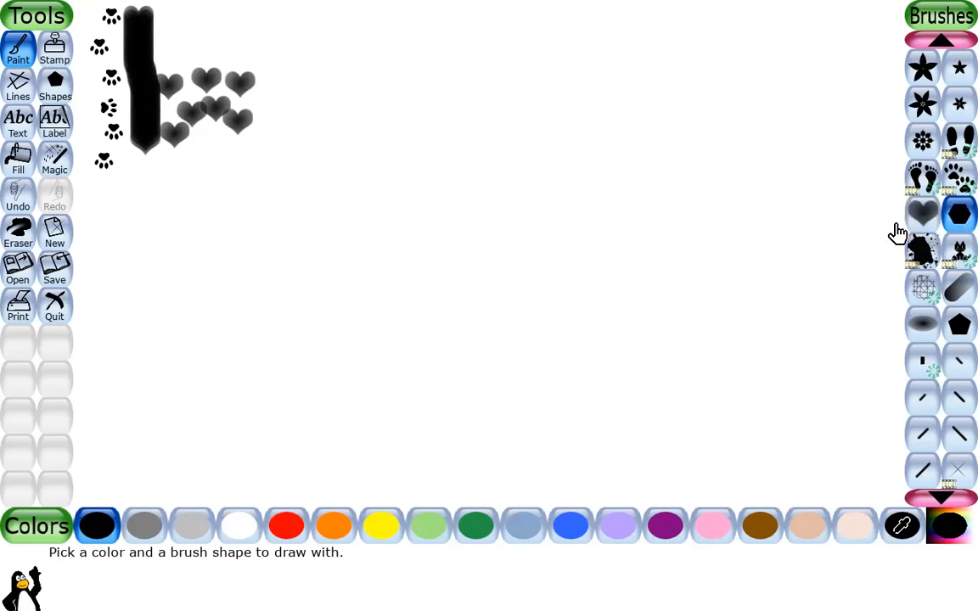
pyautogui.moveTo(307, 100)
pyautogui.mouseDown()
pyautogui.moveTo(333, 96)
pyautogui.moveTo(321, 124)
pyautogui.moveTo(262, 143)
pyautogui.moveTo(248, 169)
pyautogui.moveTo(318, 156)
pyautogui.mouseUp()
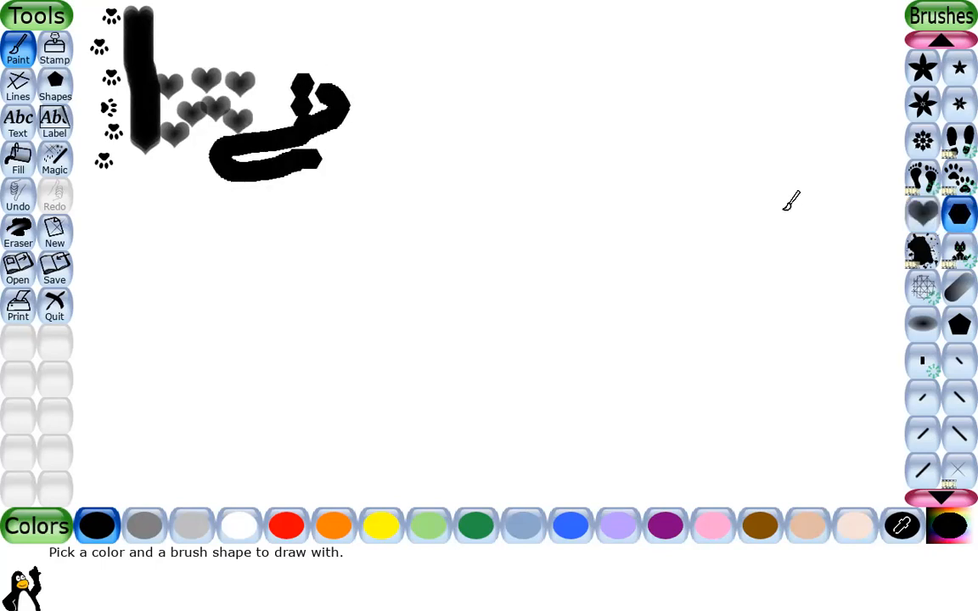
# Step: Paint a cluster of black ink splatters in the upper middle of the canvas with the splatter brush
pyautogui.click(925, 255)
pyautogui.moveTo(397, 99); pyautogui.dragTo(406, 166)
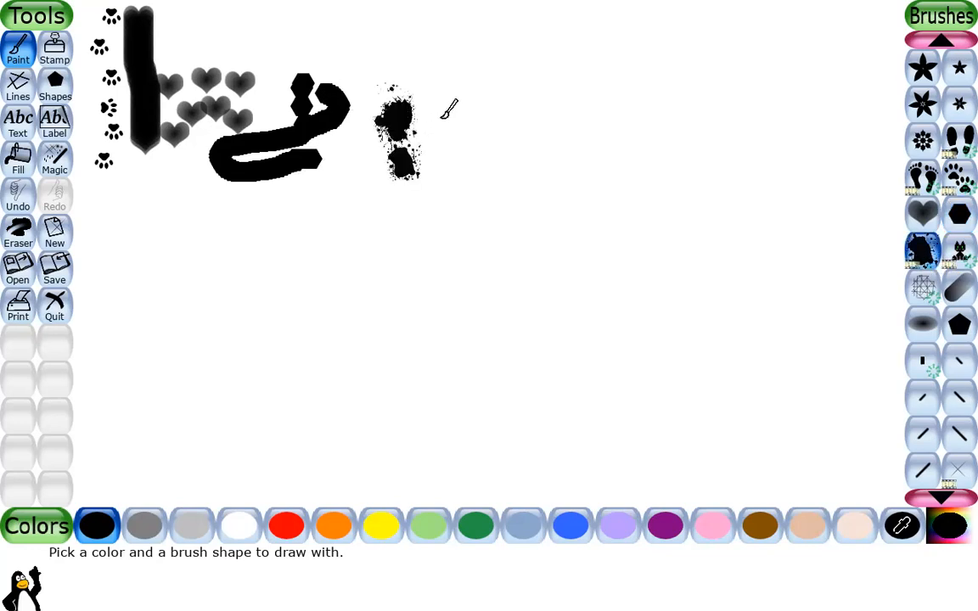
pyautogui.click(428, 134)
pyautogui.click(449, 112)
pyautogui.click(442, 146)
pyautogui.click(442, 180)
pyautogui.click(471, 165)
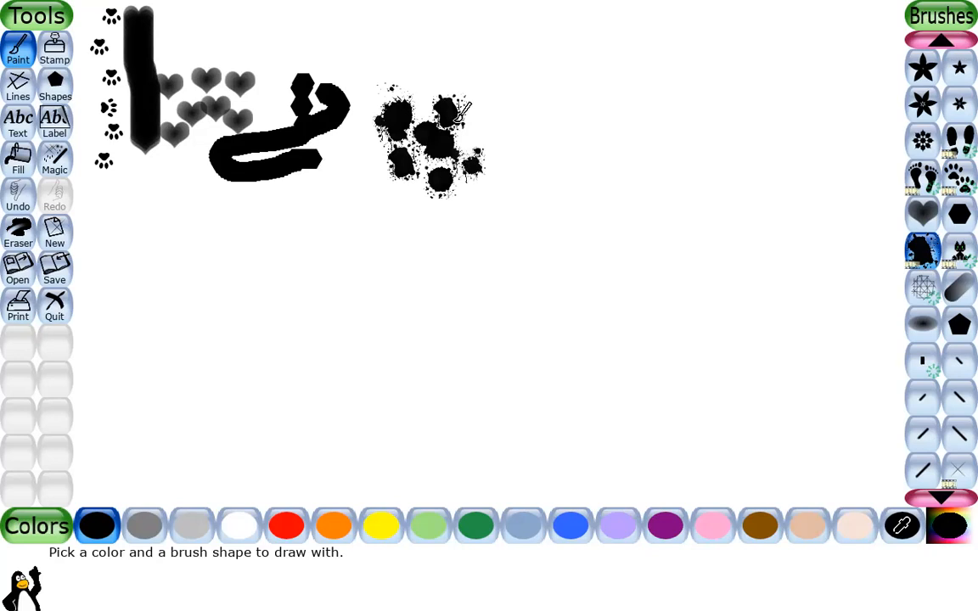
pyautogui.click(472, 132)
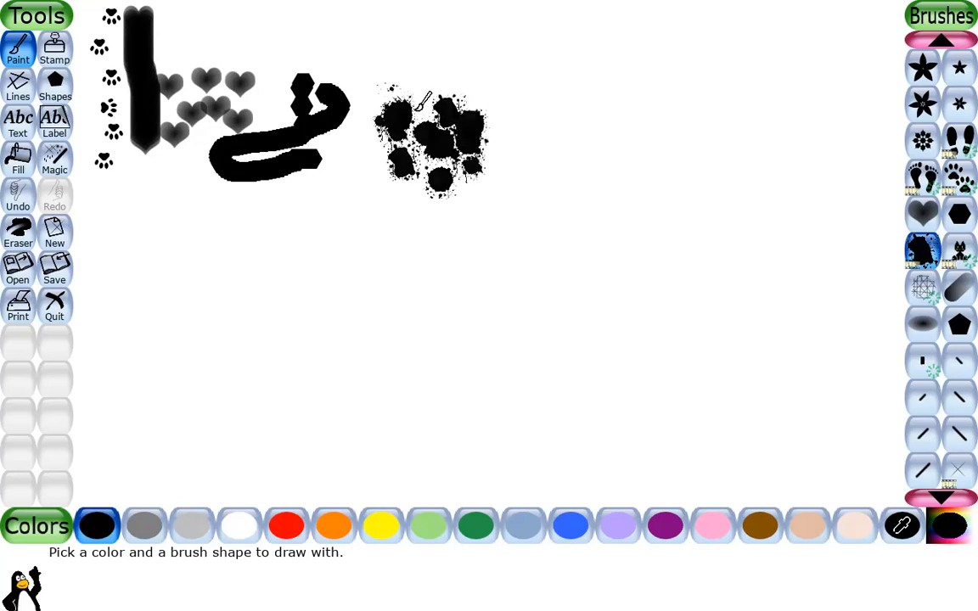
pyautogui.click(478, 103)
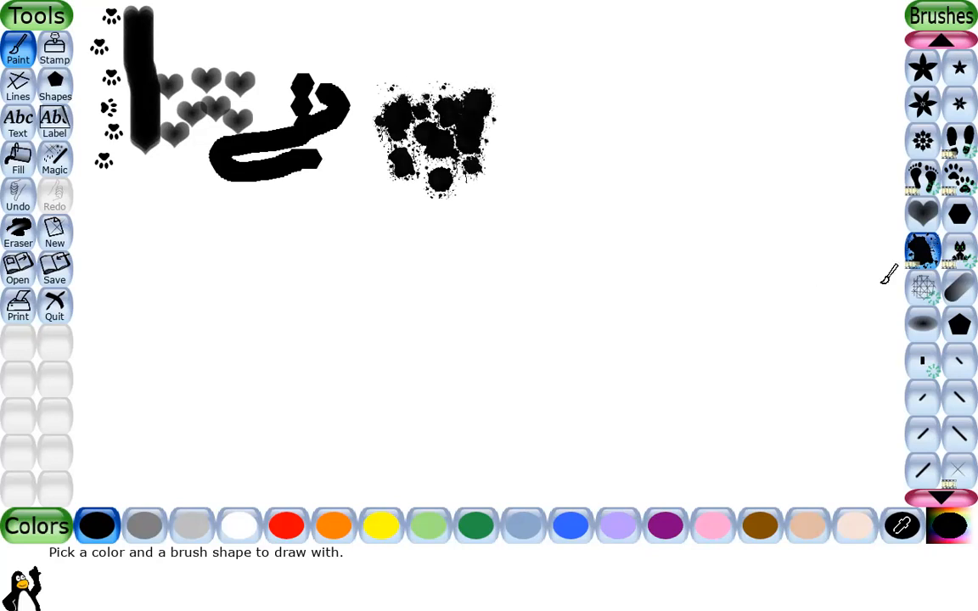
# Step: Paint small cats in a winding trail beyond the ink splatters with the cat brush
pyautogui.click(961, 249)
pyautogui.click(572, 136)
pyautogui.moveTo(538, 147)
pyautogui.mouseDown()
pyautogui.moveTo(576, 177)
pyautogui.moveTo(622, 147)
pyautogui.moveTo(623, 177)
pyautogui.moveTo(642, 170)
pyautogui.moveTo(672, 129)
pyautogui.moveTo(671, 113)
pyautogui.moveTo(613, 120)
pyautogui.mouseUp()
pyautogui.click(629, 99)
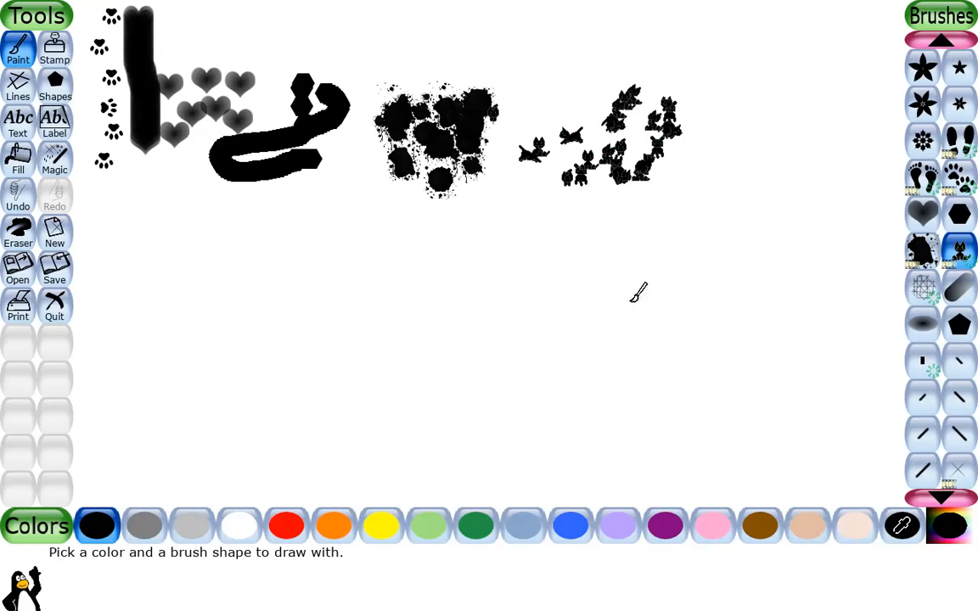
# Step: Paint round hatched patches and rows of thin lines below the cats with the crosshatch brush
pyautogui.click(918, 299)
pyautogui.click(780, 201)
pyautogui.moveTo(689, 210)
pyautogui.mouseDown()
pyautogui.moveTo(730, 244)
pyautogui.moveTo(788, 236)
pyautogui.mouseUp()
pyautogui.click(780, 246)
# Step: Paint fading slanted marks in the canvas's upper-right area with the diagonal gradient brush
pyautogui.click(959, 289)
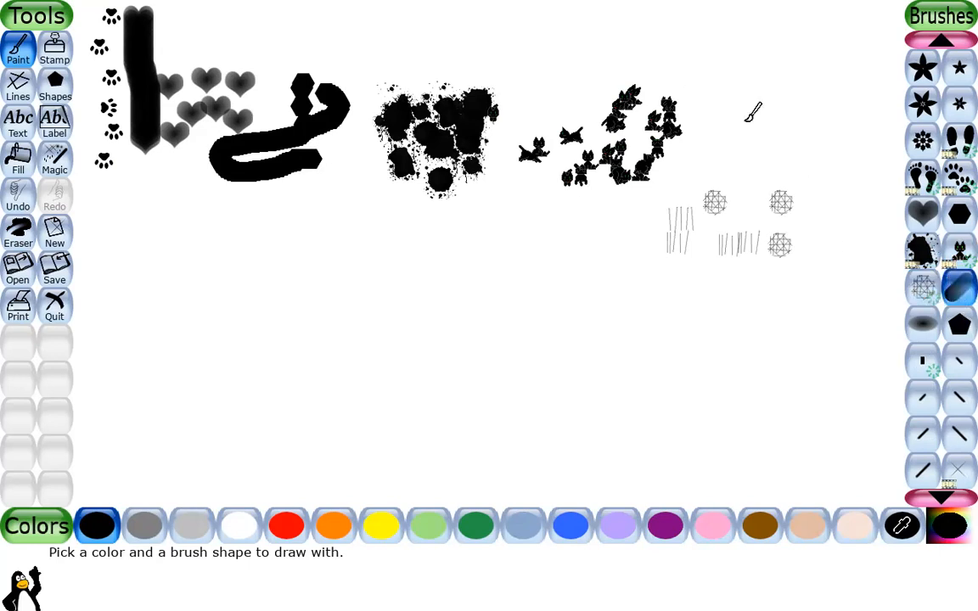
pyautogui.click(743, 120)
pyautogui.click(749, 142)
pyautogui.moveTo(794, 129); pyautogui.dragTo(817, 111)
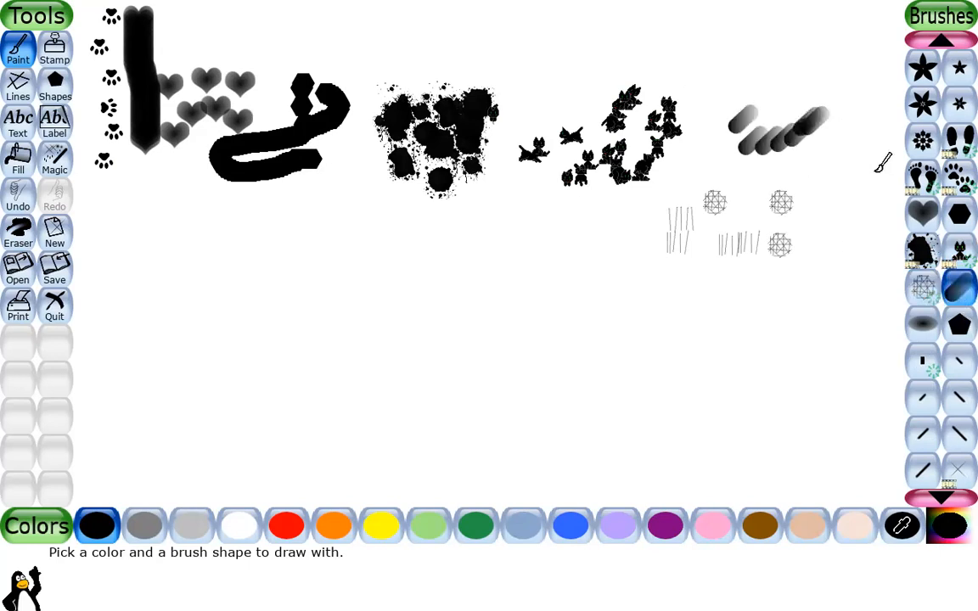
# Step: Paint blurred ovals below the paw prints with the soft ellipse brush and a hooked pentagon stroke with the pentagon brush beside them
pyautogui.click(934, 330)
pyautogui.moveTo(112, 222); pyautogui.dragTo(130, 285)
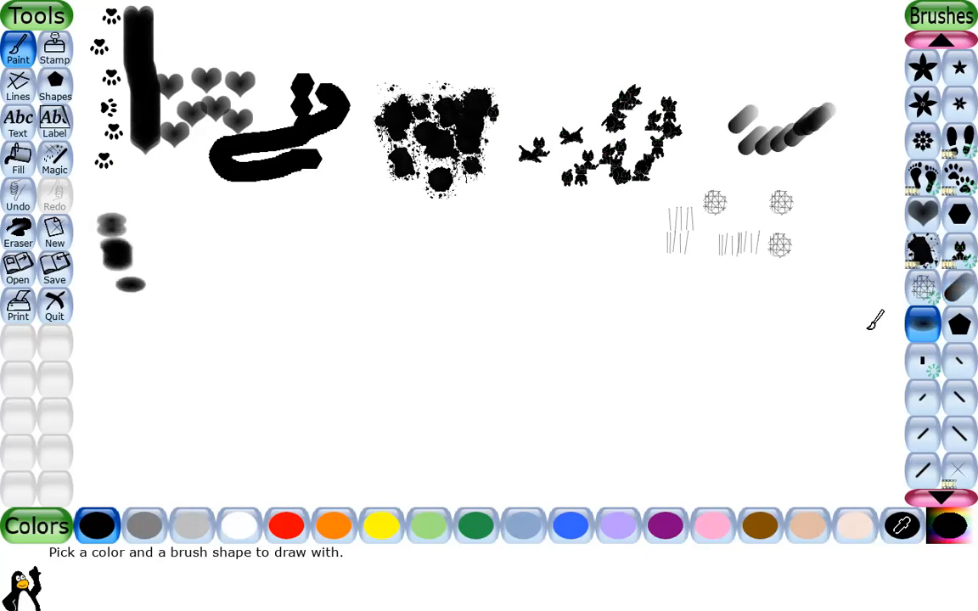
pyautogui.click(959, 329)
pyautogui.moveTo(269, 296)
pyautogui.mouseDown()
pyautogui.moveTo(259, 255)
pyautogui.moveTo(271, 234)
pyautogui.moveTo(288, 236)
pyautogui.mouseUp()
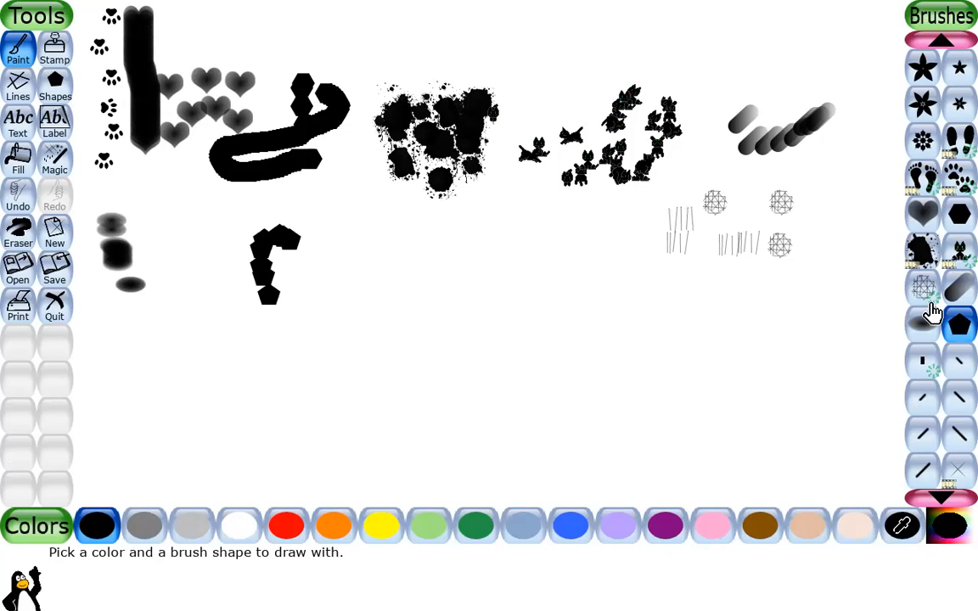
# Step: Place a few solid black squares below the ink splatters with the second-largest square brush
pyautogui.scroll(-6, 960, 389)
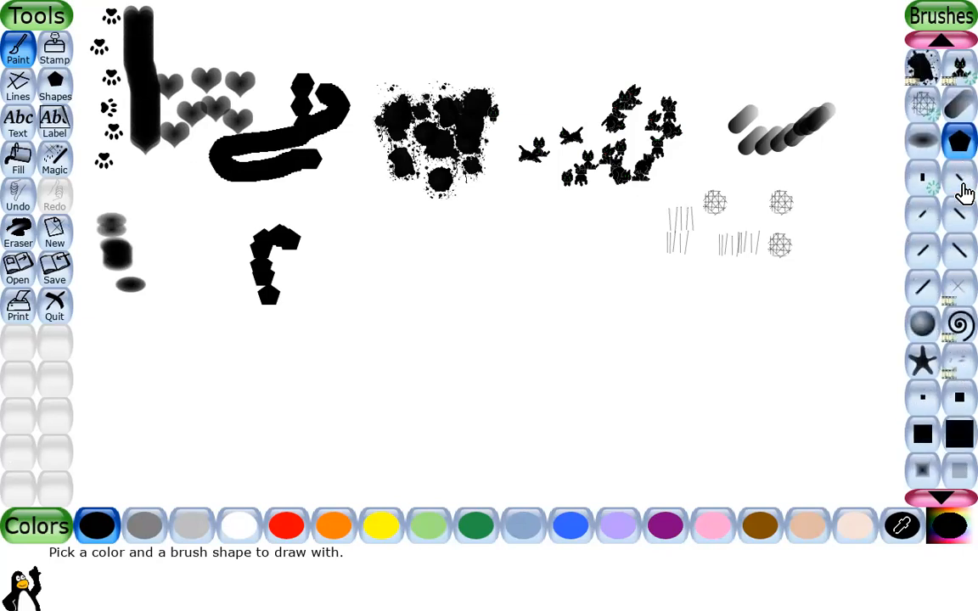
pyautogui.scroll(-3, 954, 348)
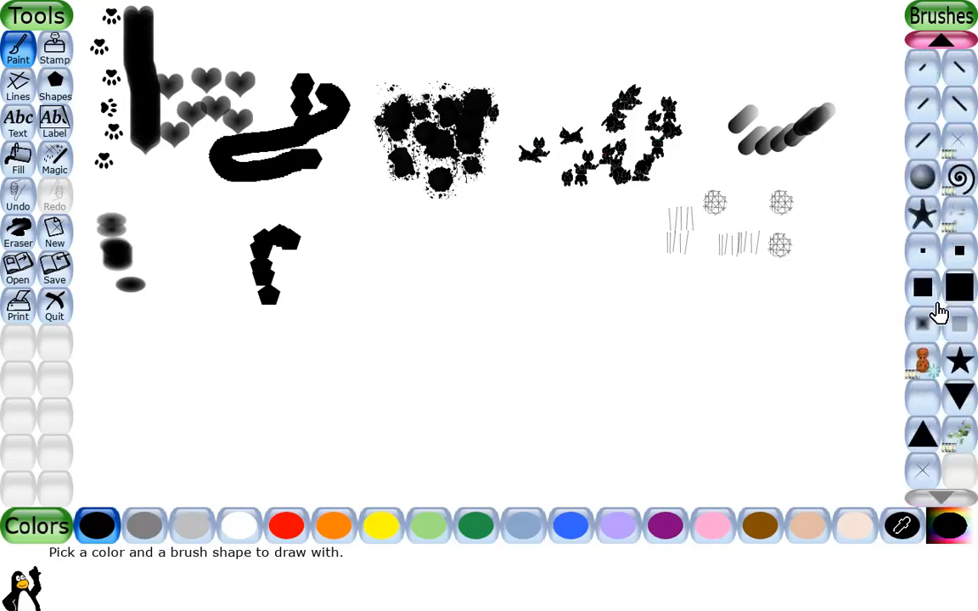
pyautogui.click(931, 294)
pyautogui.click(467, 251)
pyautogui.click(453, 284)
pyautogui.click(467, 306)
pyautogui.click(495, 312)
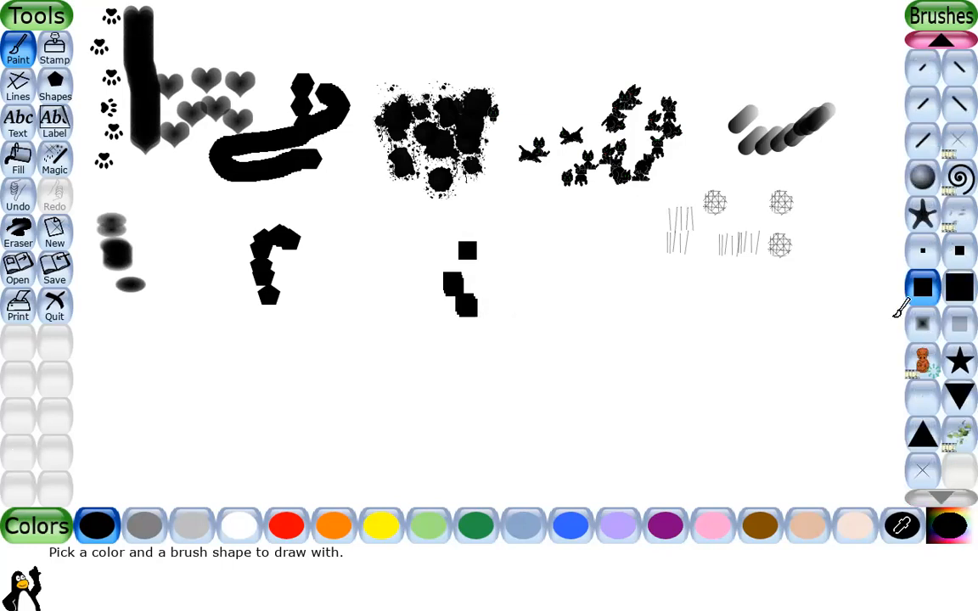
# Step: Place four soft-edged squares below the hatched patches with the blurred square brush
pyautogui.click(923, 327)
pyautogui.click(761, 291)
pyautogui.click(748, 310)
pyautogui.click(695, 338)
pyautogui.click(714, 343)
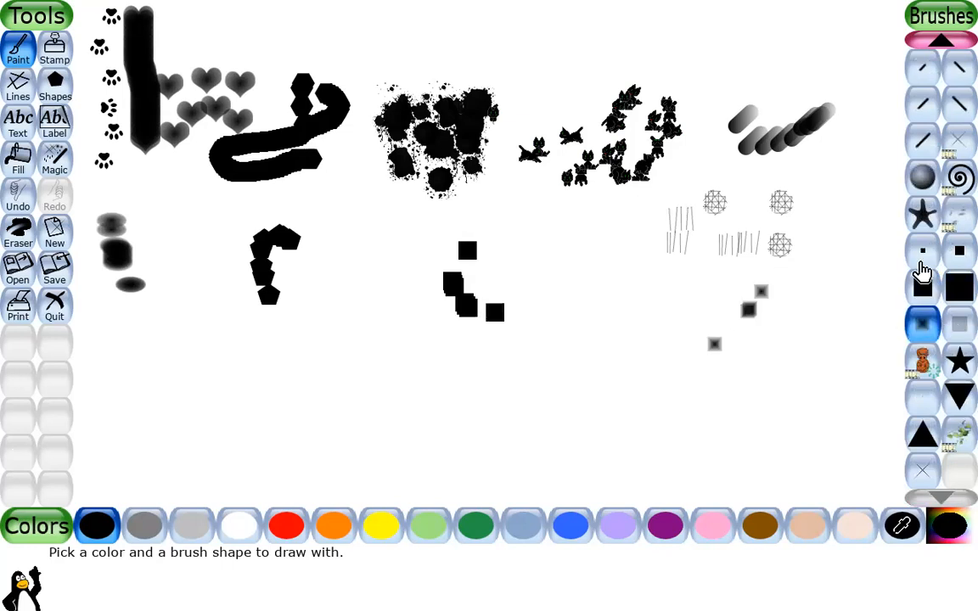
# Step: Place starfish near the canvas's right edge with the starfish brush and paint a vertical column of shaded spheres beside them
pyautogui.click(923, 212)
pyautogui.click(864, 266)
pyautogui.click(861, 314)
pyautogui.click(851, 350)
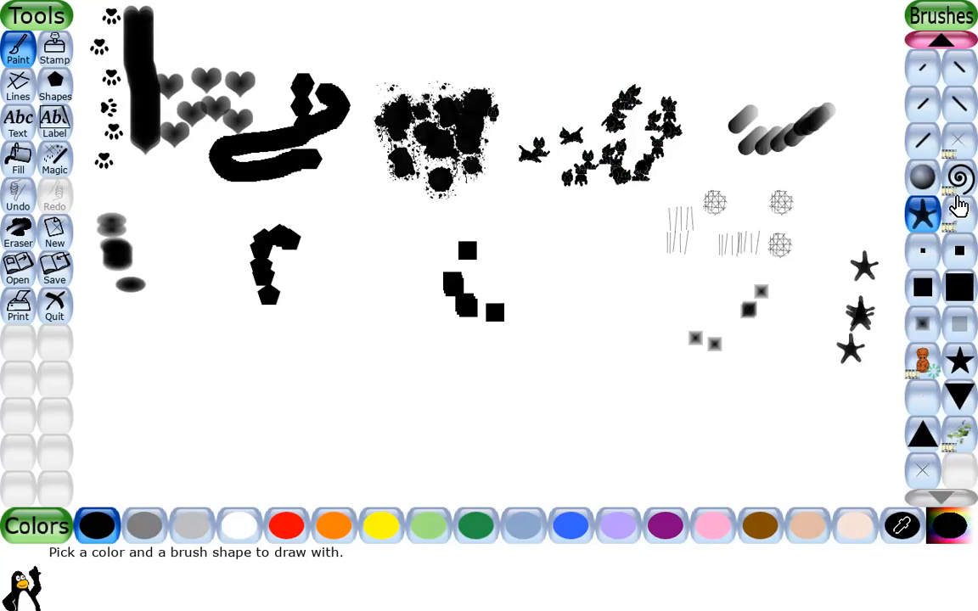
pyautogui.click(922, 180)
pyautogui.moveTo(833, 229); pyautogui.dragTo(803, 348)
# Step: Paint a long looping trail of brown squirrels across the lower canvas with the squirrel brush
pyautogui.click(923, 362)
pyautogui.click(737, 353)
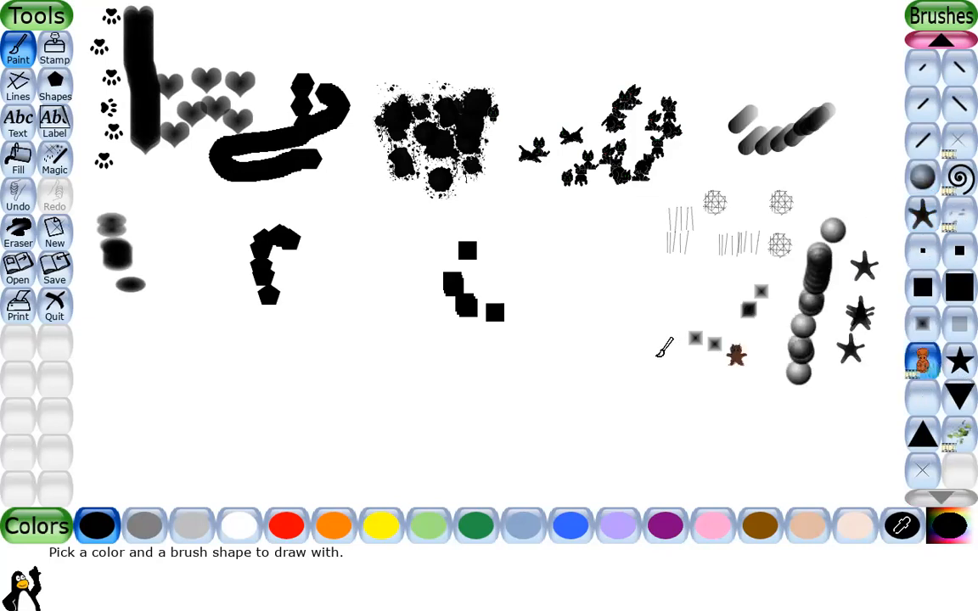
pyautogui.click(656, 355)
pyautogui.click(637, 331)
pyautogui.moveTo(641, 304)
pyautogui.mouseDown()
pyautogui.moveTo(623, 251)
pyautogui.moveTo(582, 257)
pyautogui.moveTo(575, 273)
pyautogui.moveTo(568, 339)
pyautogui.moveTo(601, 376)
pyautogui.moveTo(745, 440)
pyautogui.moveTo(821, 412)
pyautogui.moveTo(816, 349)
pyautogui.moveTo(697, 256)
pyautogui.moveTo(542, 234)
pyautogui.moveTo(437, 283)
pyautogui.moveTo(399, 387)
pyautogui.moveTo(503, 421)
pyautogui.moveTo(381, 432)
pyautogui.moveTo(266, 383)
pyautogui.moveTo(202, 308)
pyautogui.mouseUp()
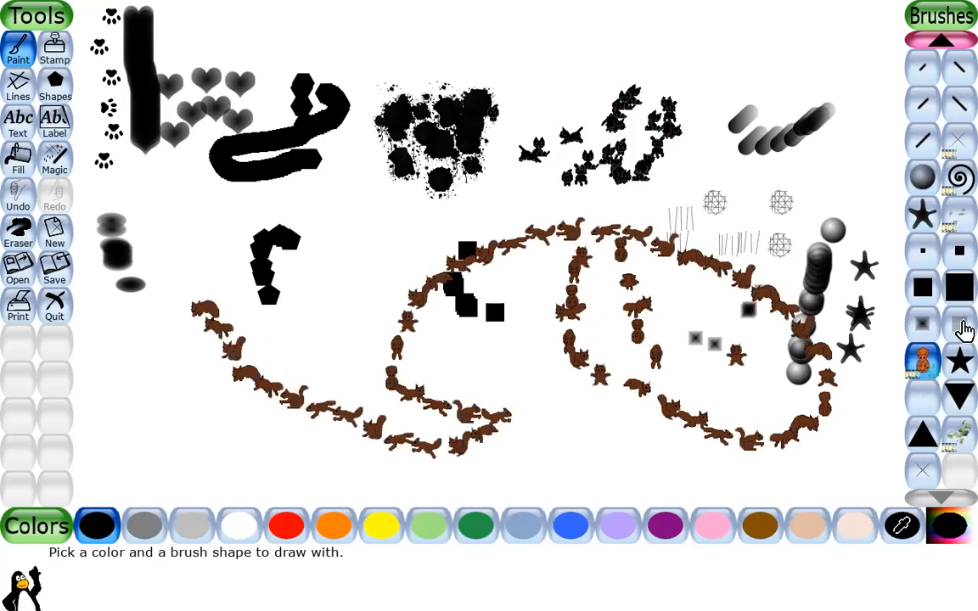
# Step: Paint long looping green ivy vines over the squirrel trail and across the lower canvas with the vine brush
pyautogui.click(959, 433)
pyautogui.moveTo(845, 429)
pyautogui.mouseDown()
pyautogui.moveTo(747, 429)
pyautogui.moveTo(620, 365)
pyautogui.moveTo(598, 329)
pyautogui.moveTo(496, 335)
pyautogui.moveTo(420, 305)
pyautogui.moveTo(357, 272)
pyautogui.moveTo(348, 187)
pyautogui.mouseUp()
pyautogui.moveTo(561, 229)
pyautogui.mouseDown()
pyautogui.moveTo(569, 317)
pyautogui.moveTo(542, 330)
pyautogui.moveTo(675, 468)
pyautogui.moveTo(118, 357)
pyautogui.moveTo(95, 289)
pyautogui.moveTo(117, 225)
pyautogui.moveTo(216, 242)
pyautogui.moveTo(233, 327)
pyautogui.mouseUp()
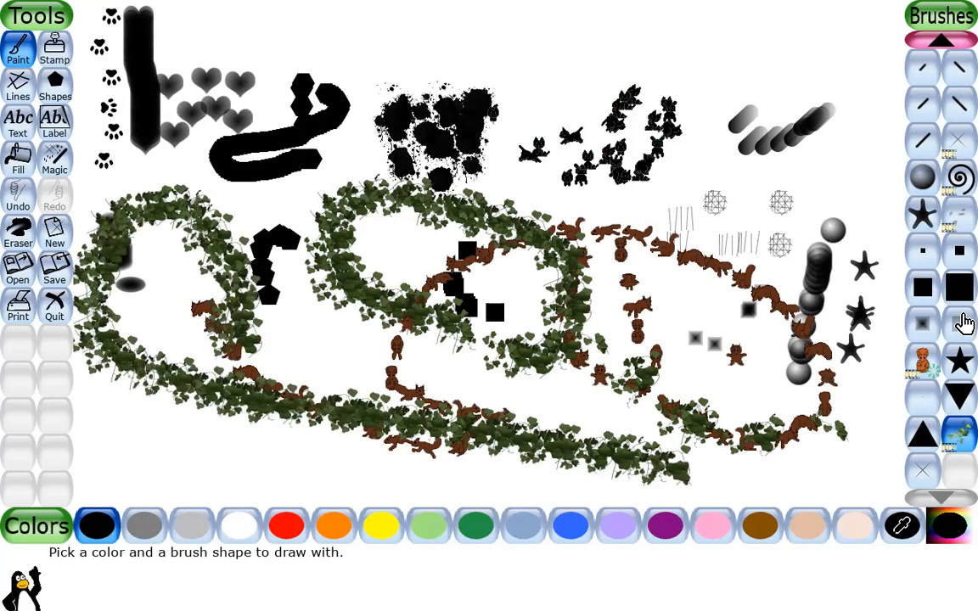
# Step: Paint looping crosshatched strokes over the canvas's right side with the thin X brush and winding rows of spirals through the middle
pyautogui.click(922, 470)
pyautogui.moveTo(799, 175)
pyautogui.mouseDown()
pyautogui.moveTo(875, 102)
pyautogui.moveTo(863, 46)
pyautogui.moveTo(824, 85)
pyautogui.moveTo(738, 97)
pyautogui.moveTo(602, 415)
pyautogui.moveTo(733, 361)
pyautogui.moveTo(671, 399)
pyautogui.moveTo(820, 254)
pyautogui.moveTo(840, 416)
pyautogui.moveTo(847, 296)
pyautogui.mouseUp()
pyautogui.scroll(3, 950, 209)
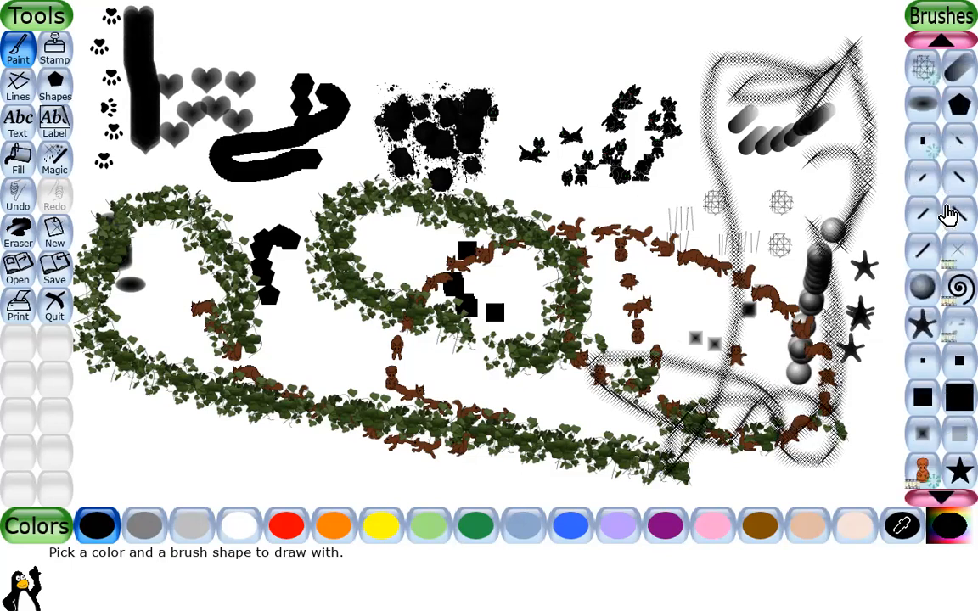
pyautogui.click(960, 290)
pyautogui.moveTo(720, 179)
pyautogui.mouseDown()
pyautogui.moveTo(522, 193)
pyautogui.moveTo(514, 289)
pyautogui.moveTo(397, 180)
pyautogui.mouseUp()
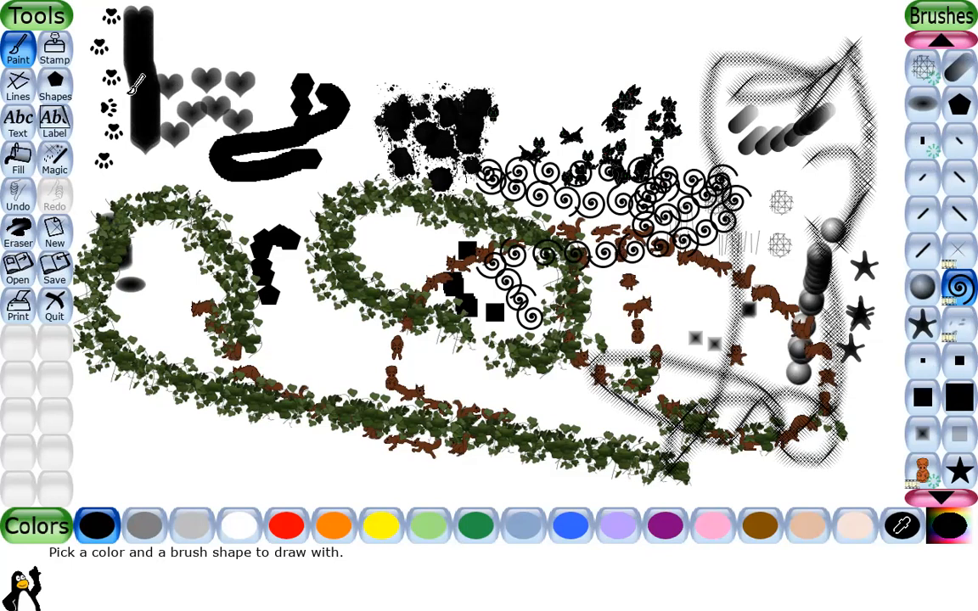
# Step: Erase all the brush samples from the canvas with the largest square eraser
pyautogui.click(31, 242)
pyautogui.moveTo(314, 234)
pyautogui.mouseDown()
pyautogui.moveTo(195, 233)
pyautogui.moveTo(132, 196)
pyautogui.moveTo(157, 74)
pyautogui.moveTo(106, 47)
pyautogui.moveTo(765, 136)
pyautogui.moveTo(747, 356)
pyautogui.mouseUp()
pyautogui.moveTo(809, 546)
pyautogui.mouseDown()
pyautogui.moveTo(722, 390)
pyautogui.moveTo(594, 382)
pyautogui.moveTo(509, 357)
pyautogui.moveTo(583, 300)
pyautogui.moveTo(645, 226)
pyautogui.moveTo(373, 199)
pyautogui.moveTo(654, 175)
pyautogui.moveTo(577, 157)
pyautogui.mouseUp()
pyautogui.moveTo(476, 399)
pyautogui.mouseDown()
pyautogui.moveTo(233, 387)
pyautogui.moveTo(83, 255)
pyautogui.mouseUp()
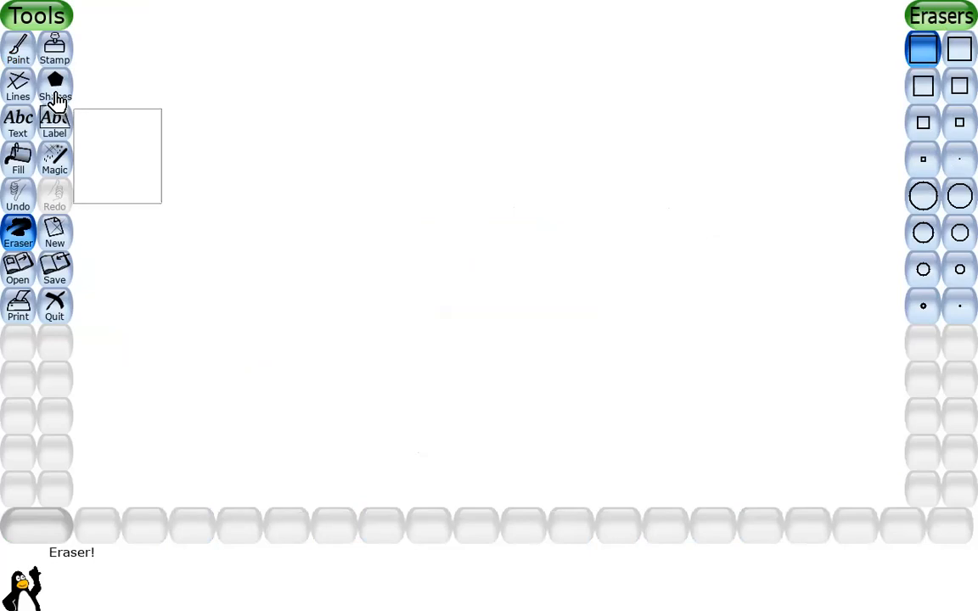
# Step: Draw three outlined black five-pointed stars with the Shapes tool: a tilted one lower right, a smaller one upper left, and a narrow upright one between
pyautogui.click(56, 88)
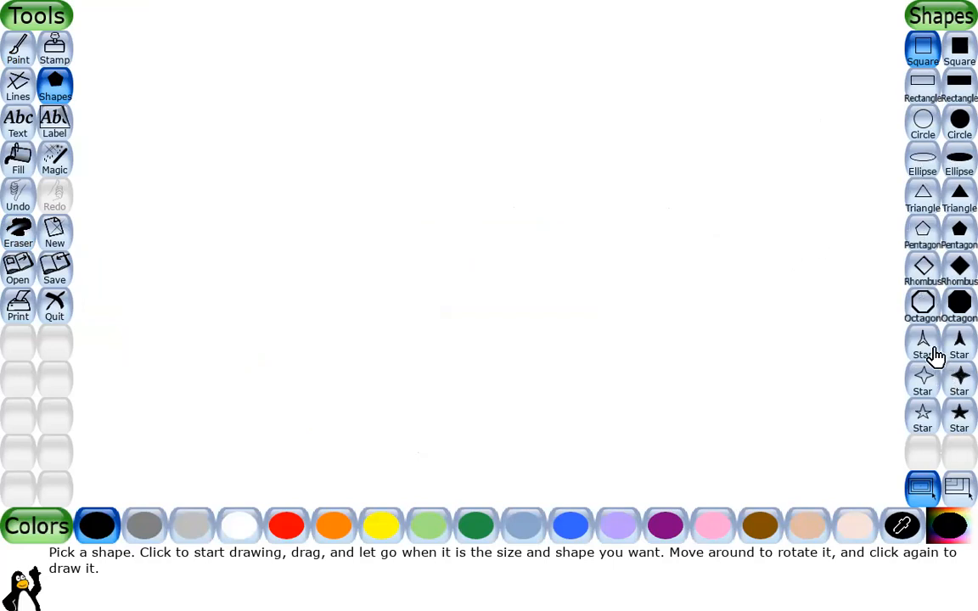
pyautogui.click(926, 418)
pyautogui.moveTo(725, 311); pyautogui.dragTo(642, 192)
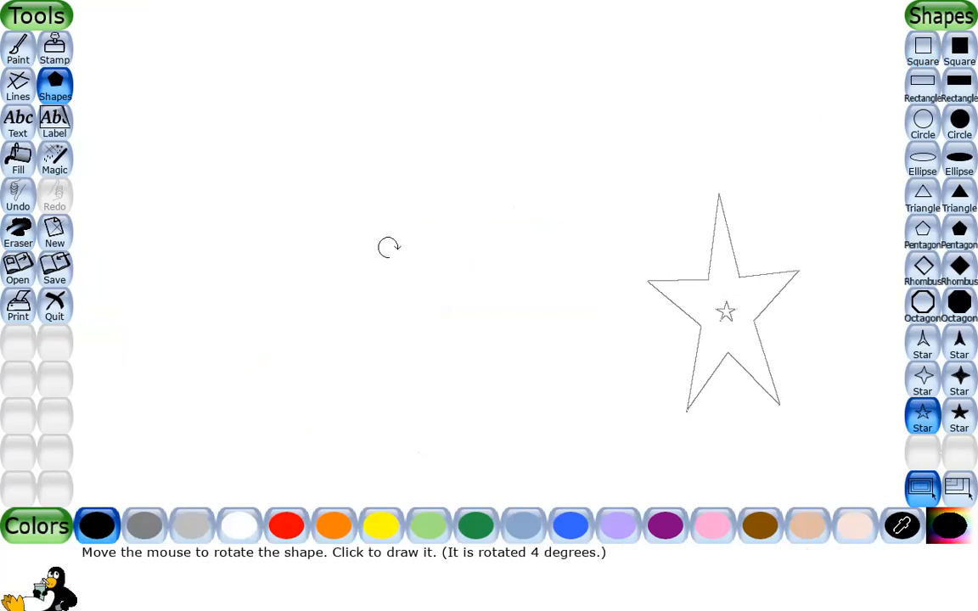
pyautogui.click(720, 310)
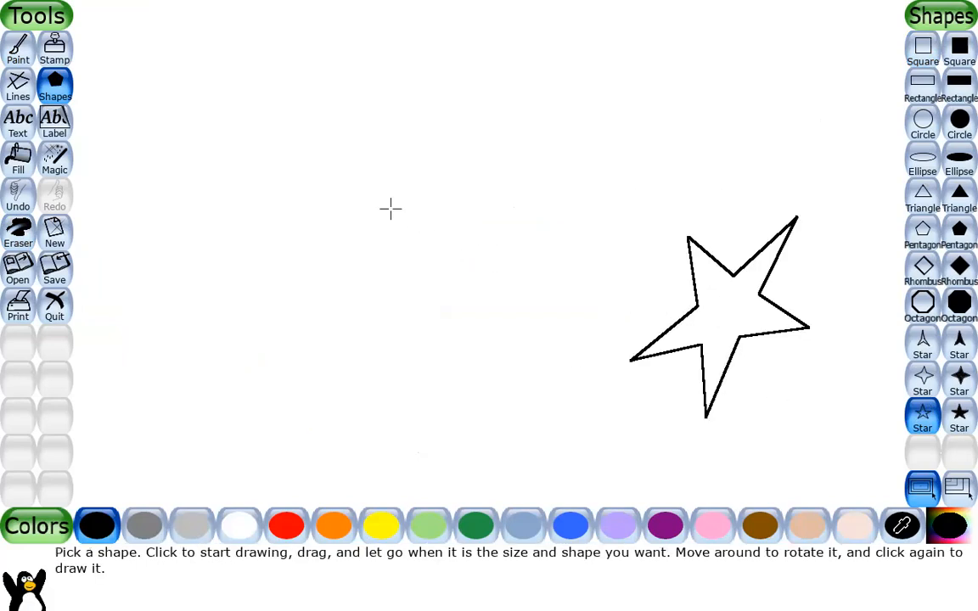
pyautogui.moveTo(356, 146)
pyautogui.mouseDown()
pyautogui.moveTo(406, 240)
pyautogui.moveTo(406, 149)
pyautogui.moveTo(371, 125)
pyautogui.mouseUp()
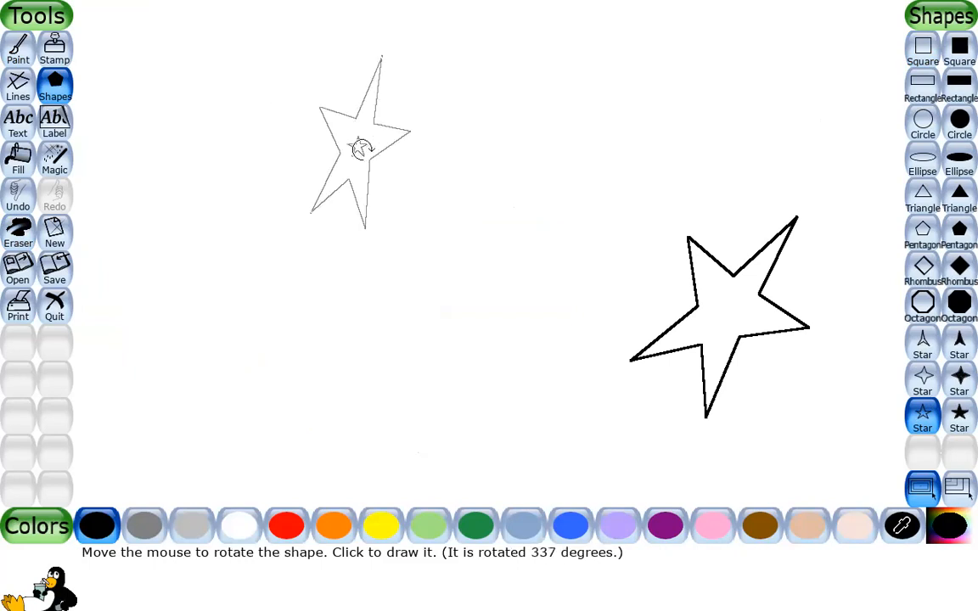
pyautogui.click(360, 148)
pyautogui.moveTo(500, 204); pyautogui.dragTo(537, 379)
pyautogui.click(531, 203)
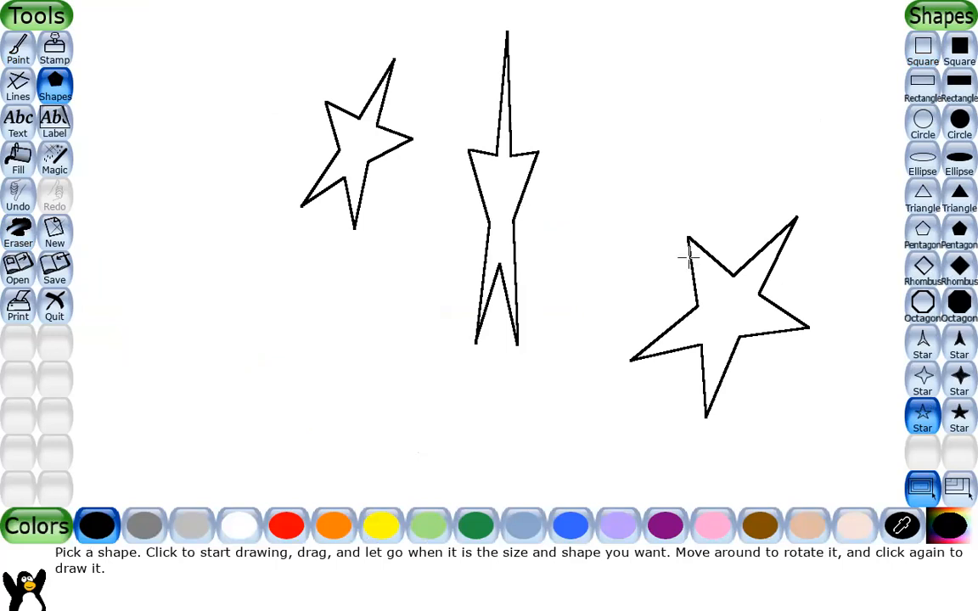
# Step: Draw a large outlined black ellipse, slightly tilted, in the canvas's upper right above the star
pyautogui.click(923, 161)
pyautogui.moveTo(793, 160); pyautogui.dragTo(661, 159)
pyautogui.click(834, 146)
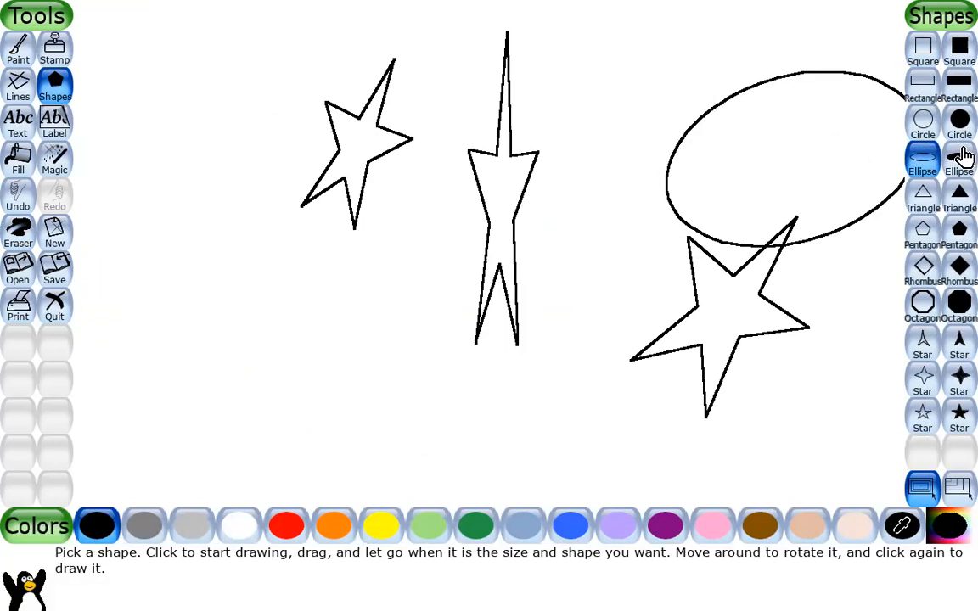
# Step: Draw two filled black ellipses, a diagonal one between the middle and right stars and a larger one over the left star
pyautogui.click(961, 161)
pyautogui.moveTo(618, 289)
pyautogui.mouseDown()
pyautogui.moveTo(517, 337)
pyautogui.moveTo(480, 285)
pyautogui.mouseUp()
pyautogui.click(720, 218)
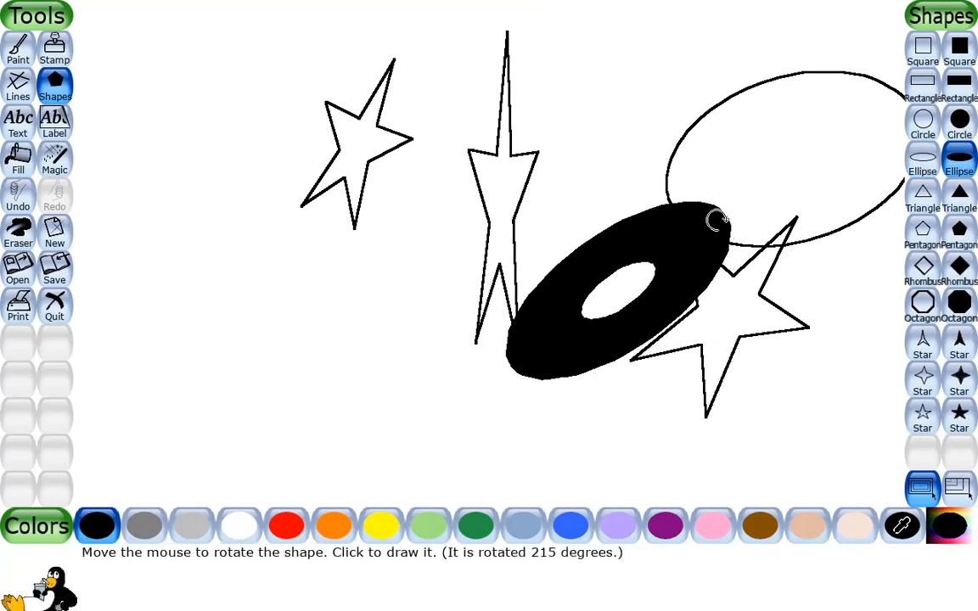
pyautogui.moveTo(308, 240); pyautogui.dragTo(174, 231)
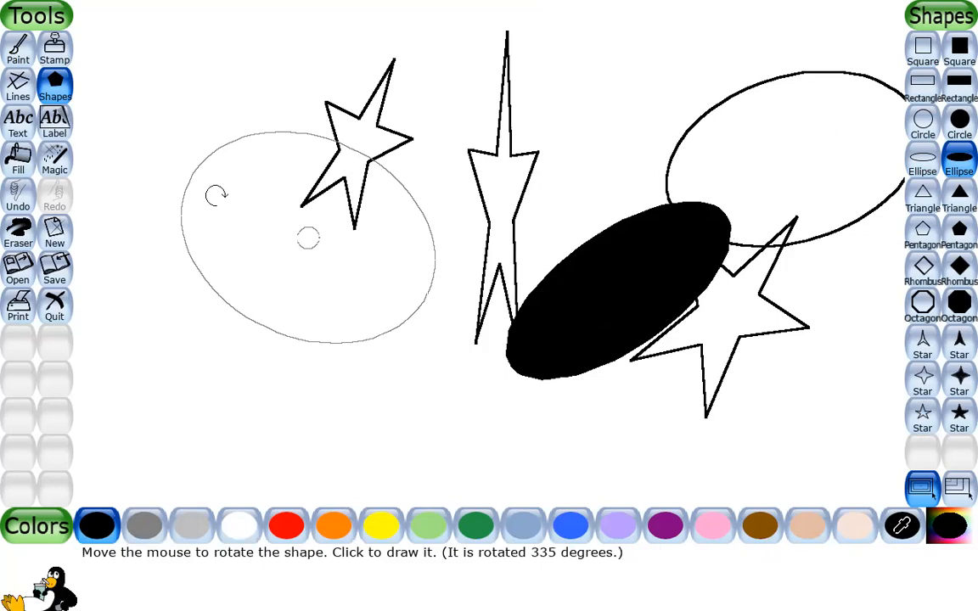
pyautogui.click(217, 192)
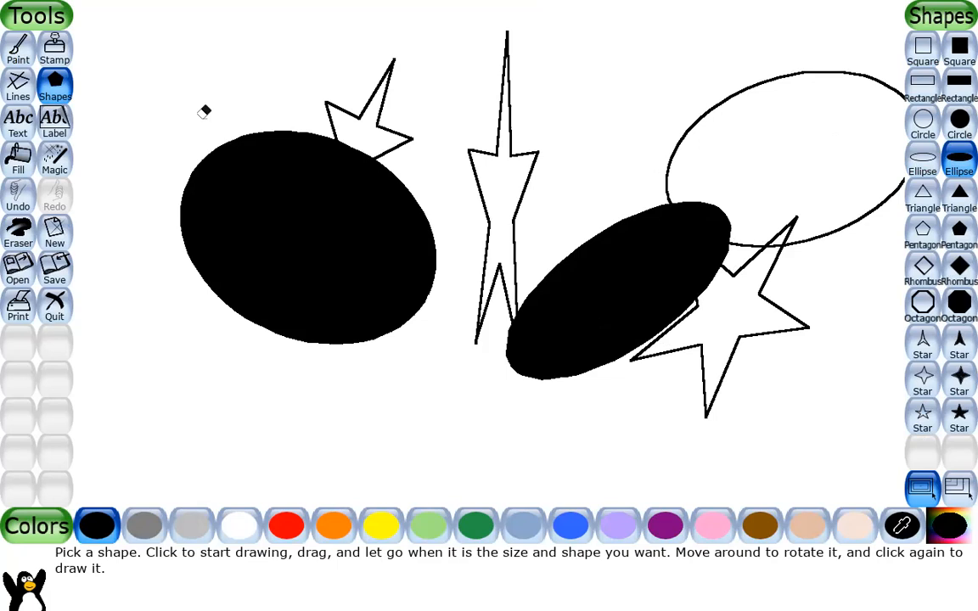
# Step: Erase the ellipses and most of the stars from the canvas with the largest square eraser
pyautogui.click(17, 231)
pyautogui.moveTo(289, 221)
pyautogui.mouseDown()
pyautogui.moveTo(607, 156)
pyautogui.moveTo(712, 122)
pyautogui.moveTo(853, 123)
pyautogui.mouseUp()
pyautogui.moveTo(964, 132)
pyautogui.mouseDown()
pyautogui.moveTo(334, 234)
pyautogui.moveTo(819, 279)
pyautogui.moveTo(830, 325)
pyautogui.moveTo(224, 355)
pyautogui.mouseUp()
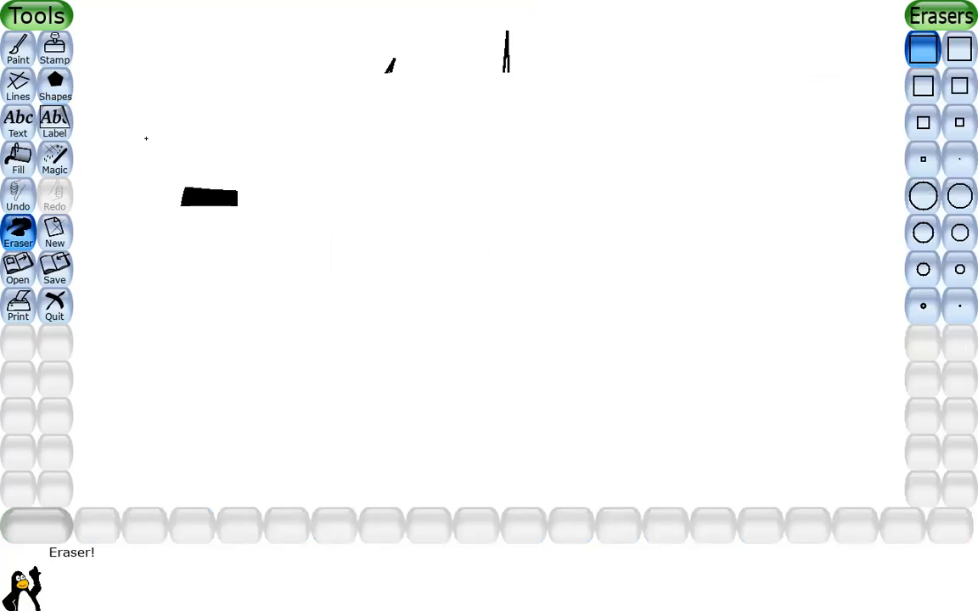
pyautogui.moveTo(146, 138); pyautogui.dragTo(370, 175)
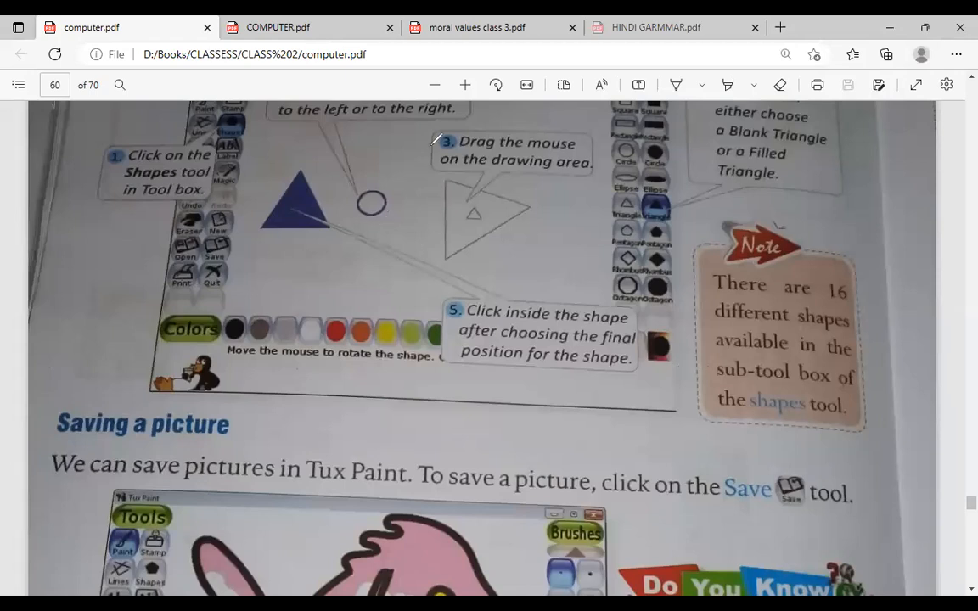
# Step: Switch to computer.pdf in the browser and read the "Saving a picture" section and the "Do You Know" note on page 60
pyautogui.scroll(-4, 693, 274)
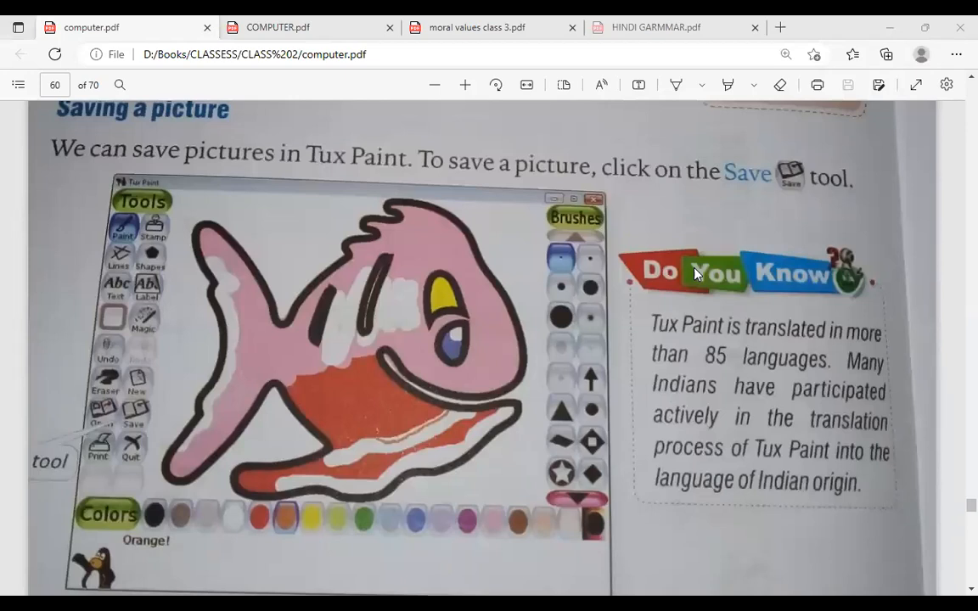
pyautogui.scroll(1, 693, 273)
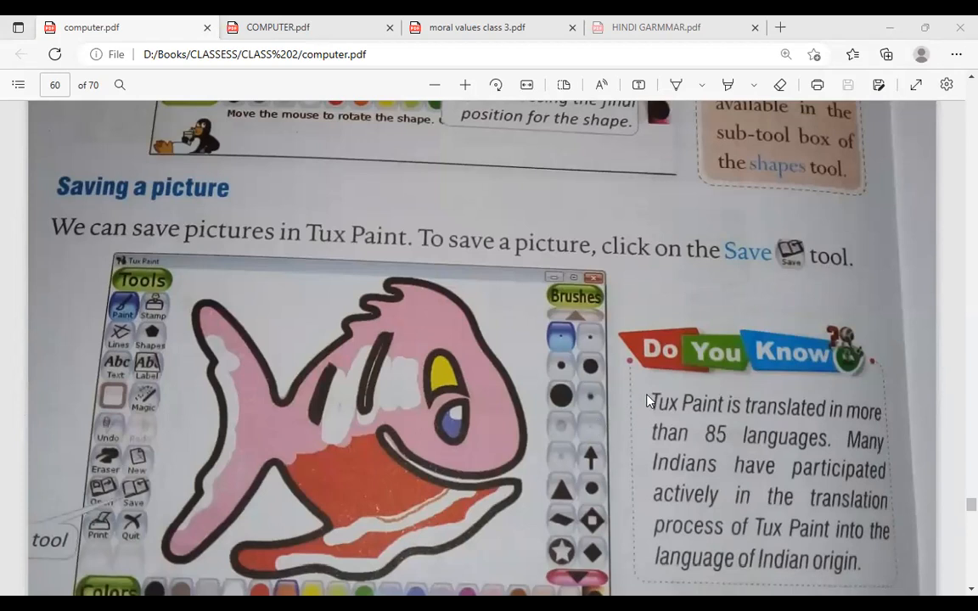
pyautogui.scroll(-1, 647, 401)
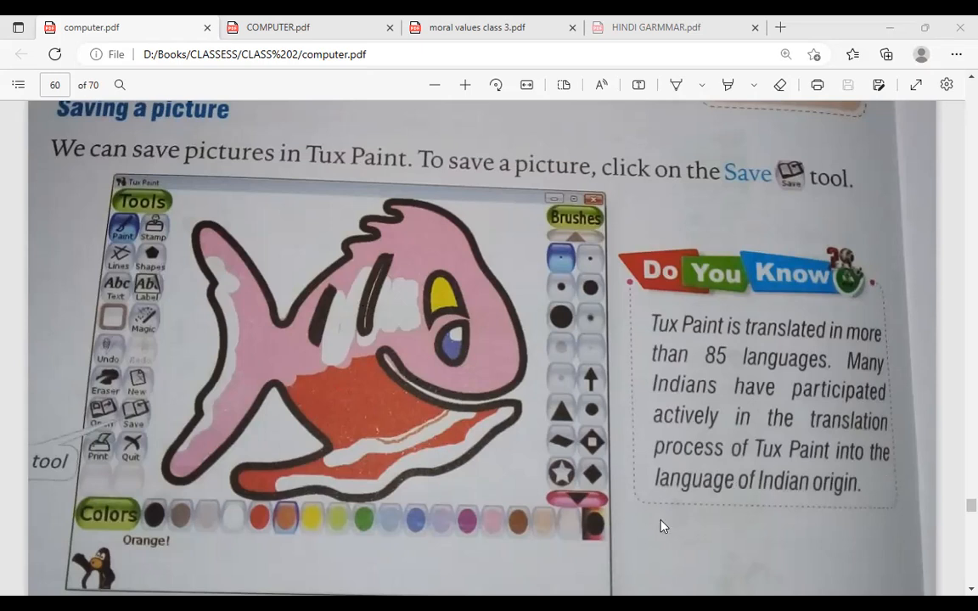
pyautogui.scroll(-3, 393, 372)
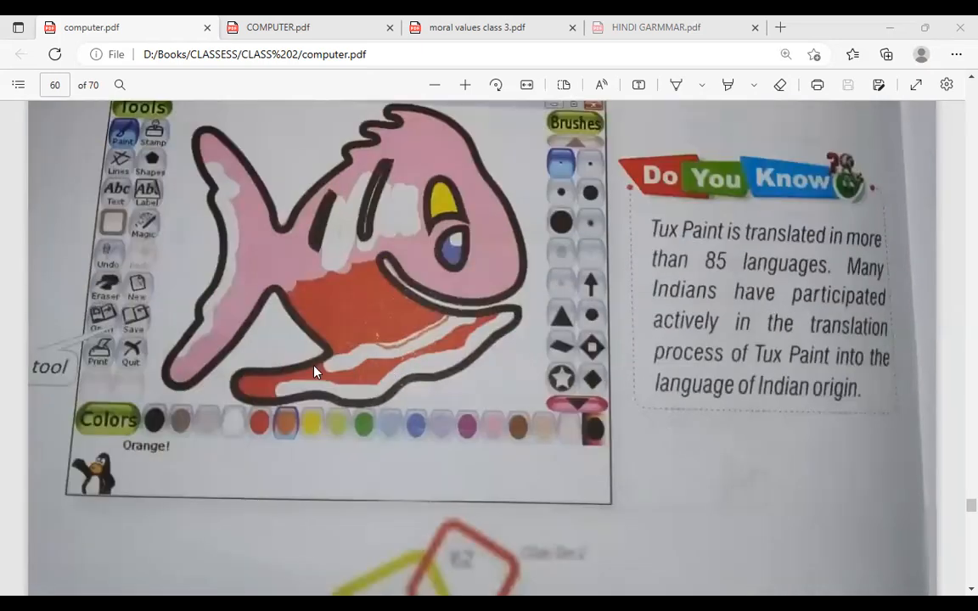
pyautogui.scroll(3, 473, 397)
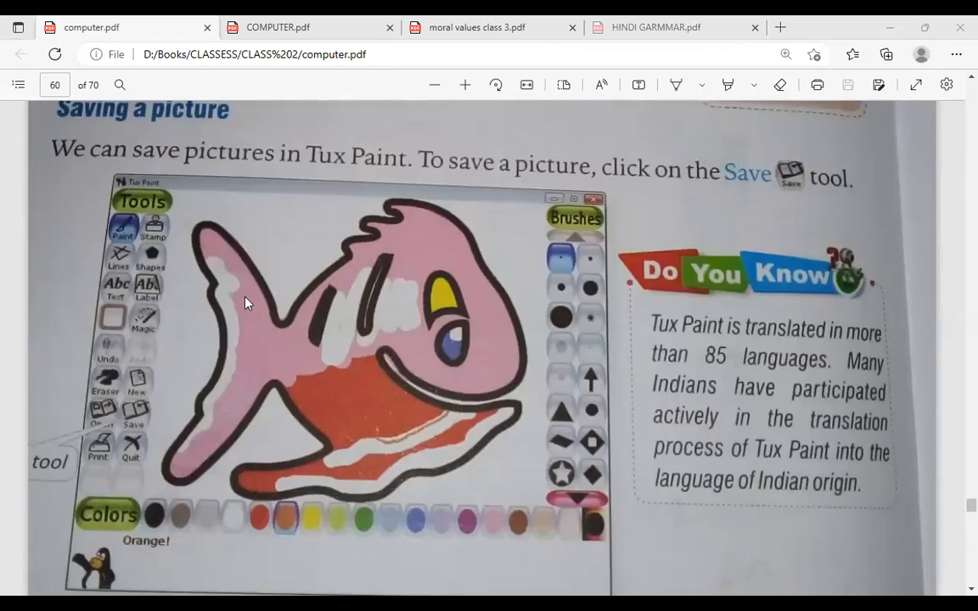
pyautogui.scroll(-8, 249, 295)
pyautogui.scroll(3, 244, 303)
pyautogui.scroll(6, 244, 303)
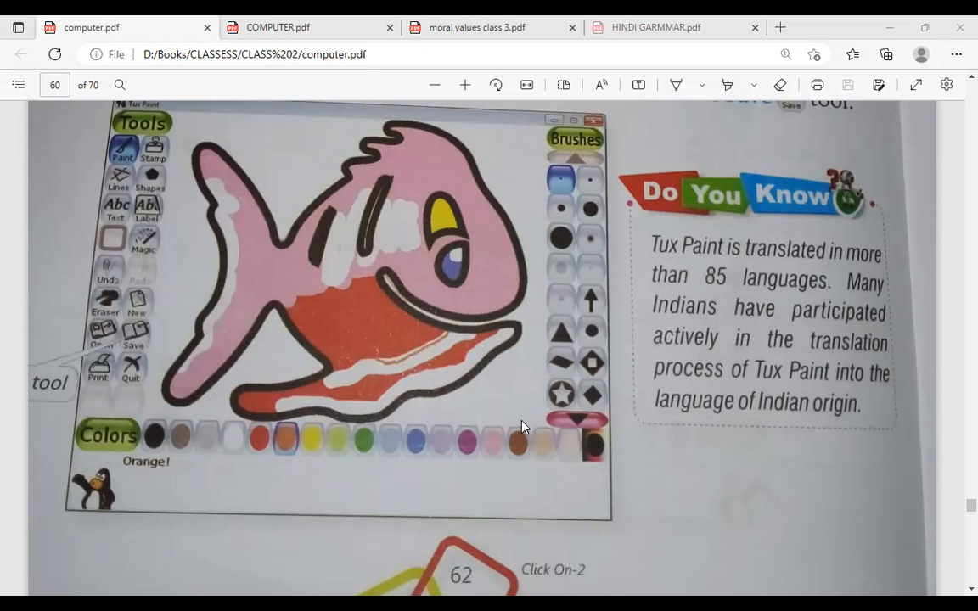
pyautogui.scroll(-5, 521, 426)
pyautogui.scroll(6, 521, 426)
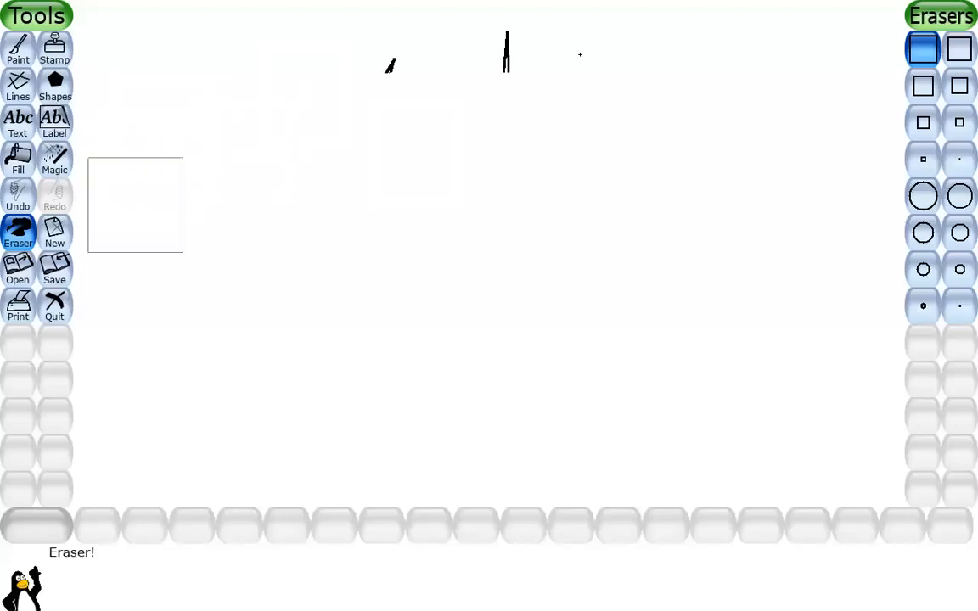
# Step: Back in Tux Paint, erase the leftover star tips and open the first saved picture, saving the current canvas as a new file
pyautogui.moveTo(580, 55)
pyautogui.mouseDown()
pyautogui.moveTo(490, 53)
pyautogui.moveTo(630, 62)
pyautogui.moveTo(359, 71)
pyautogui.moveTo(482, 79)
pyautogui.moveTo(301, 107)
pyautogui.moveTo(226, 196)
pyautogui.moveTo(267, 158)
pyautogui.mouseUp()
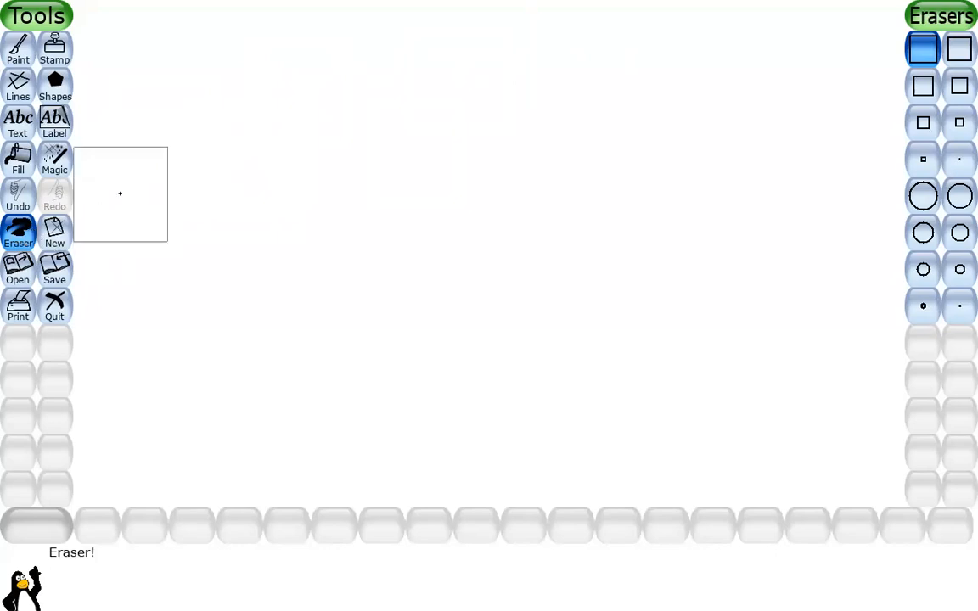
pyautogui.click(17, 270)
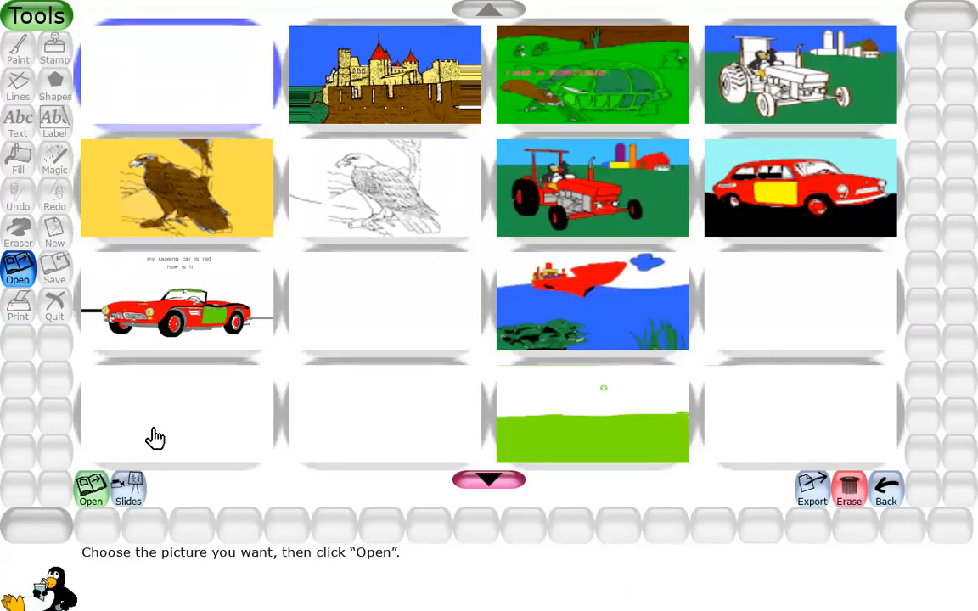
pyautogui.click(99, 494)
pyautogui.click(340, 264)
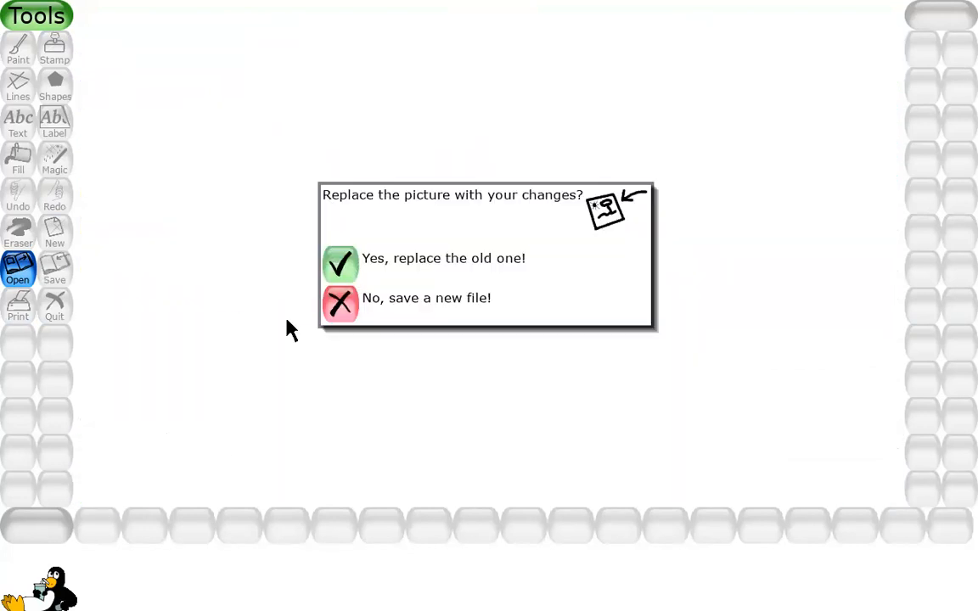
pyautogui.click(340, 303)
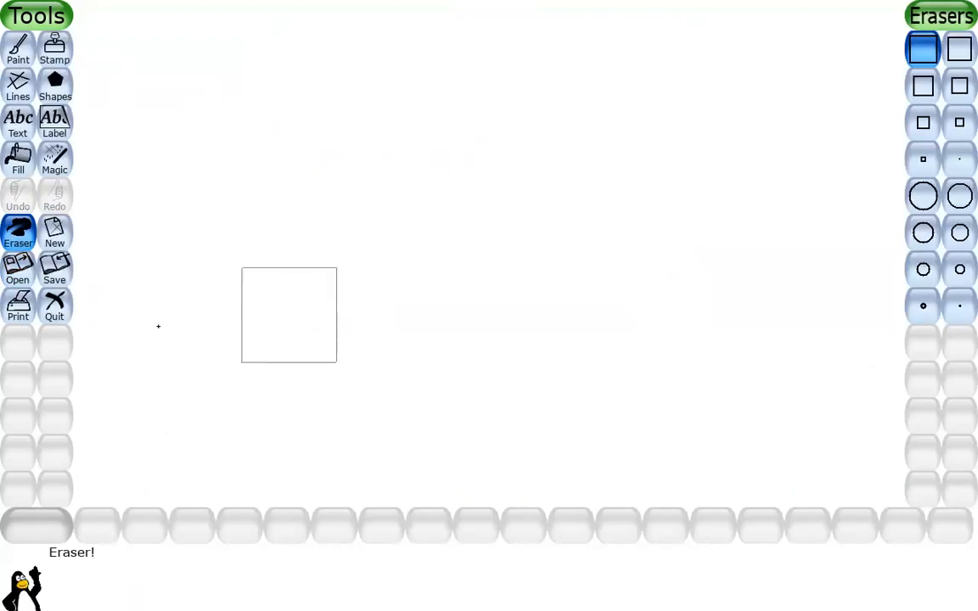
# Step: Start a new drawing from the hat outline template
pyautogui.click(62, 240)
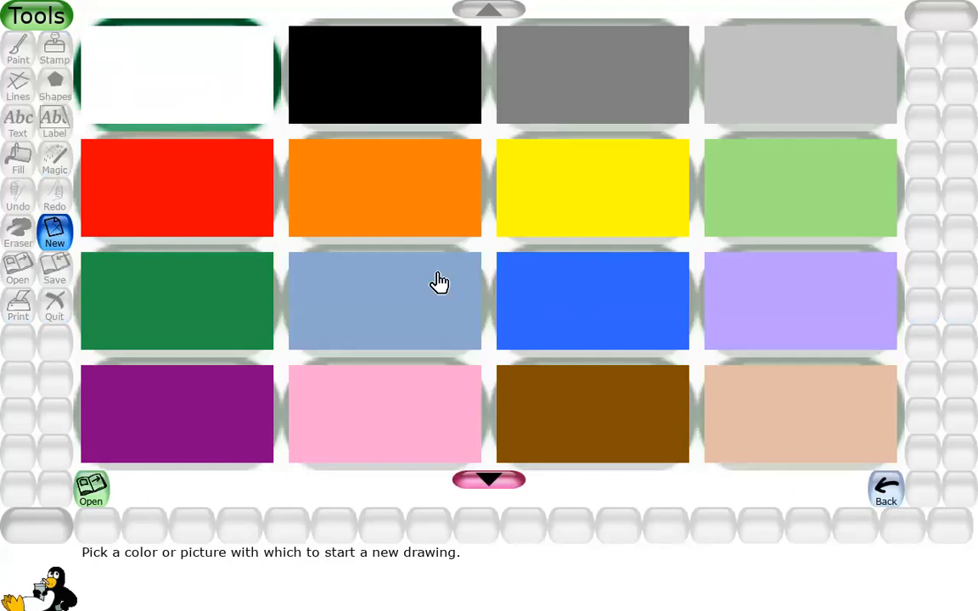
pyautogui.scroll(-4, 597, 270)
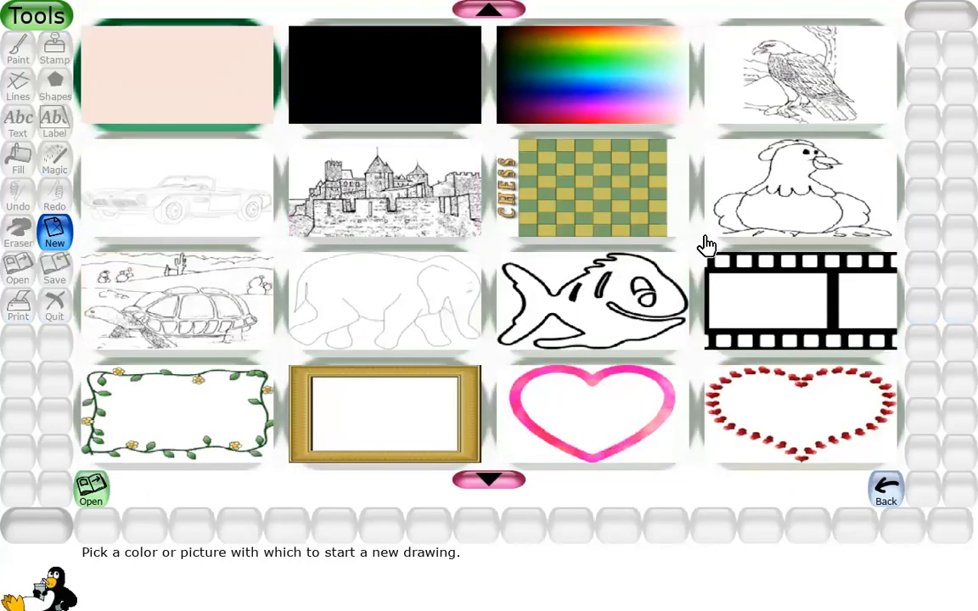
pyautogui.scroll(-4, 786, 323)
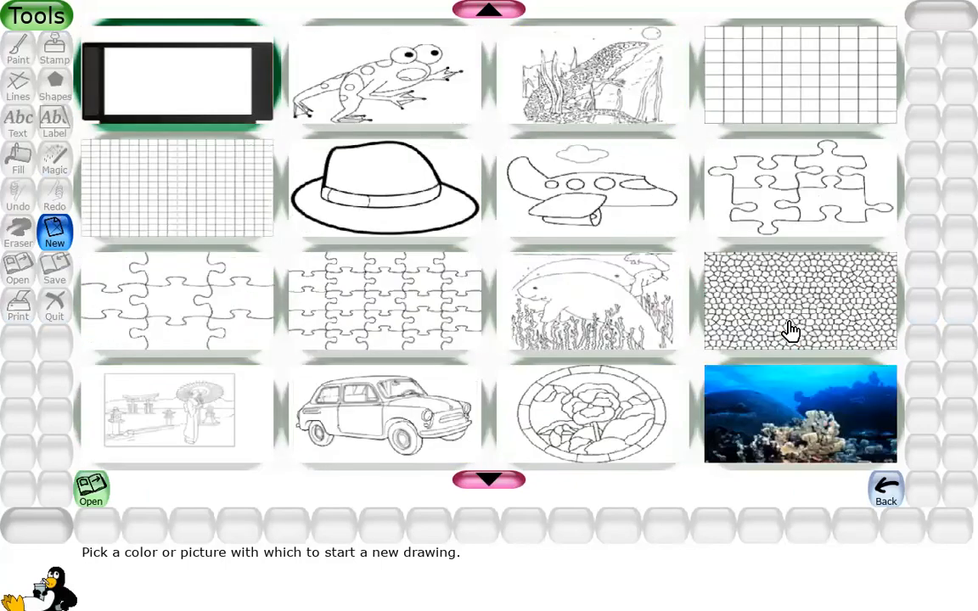
pyautogui.scroll(-5, 790, 331)
pyautogui.scroll(-5, 789, 331)
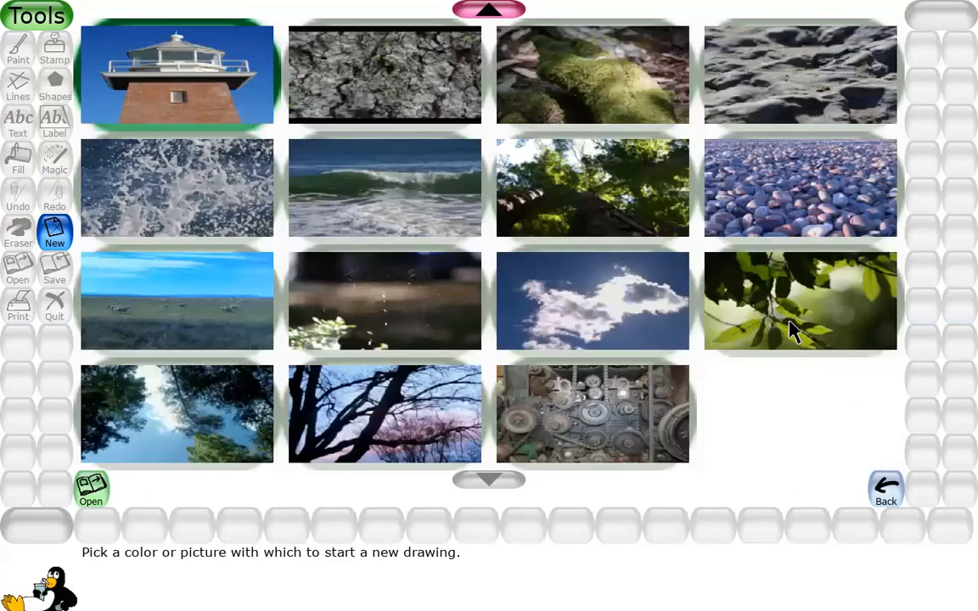
pyautogui.scroll(6, 790, 331)
pyautogui.scroll(3, 790, 331)
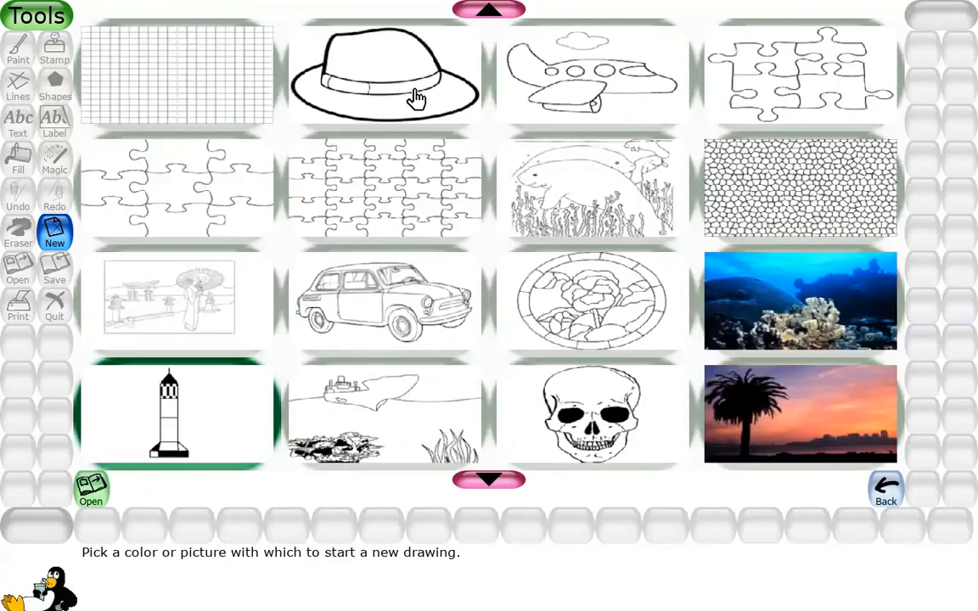
pyautogui.click(378, 72)
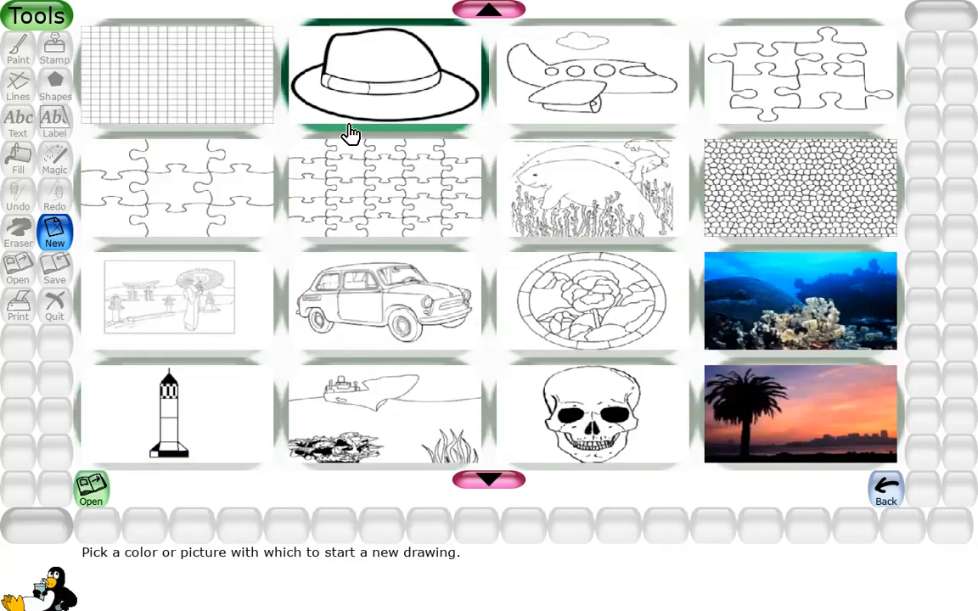
pyautogui.click(363, 101)
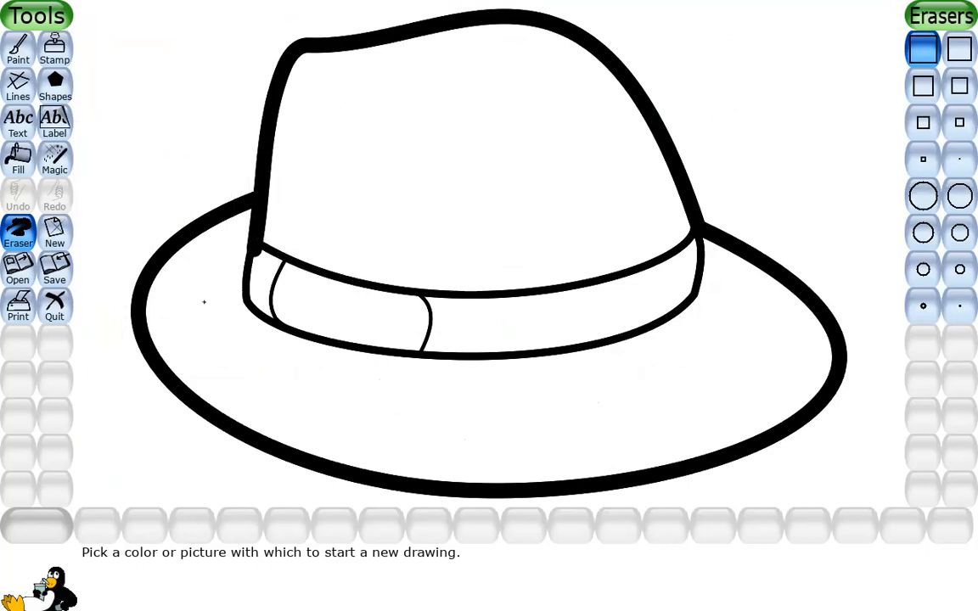
# Step: Fill the hat's brim with solid brown using the Fill tool
pyautogui.click(25, 163)
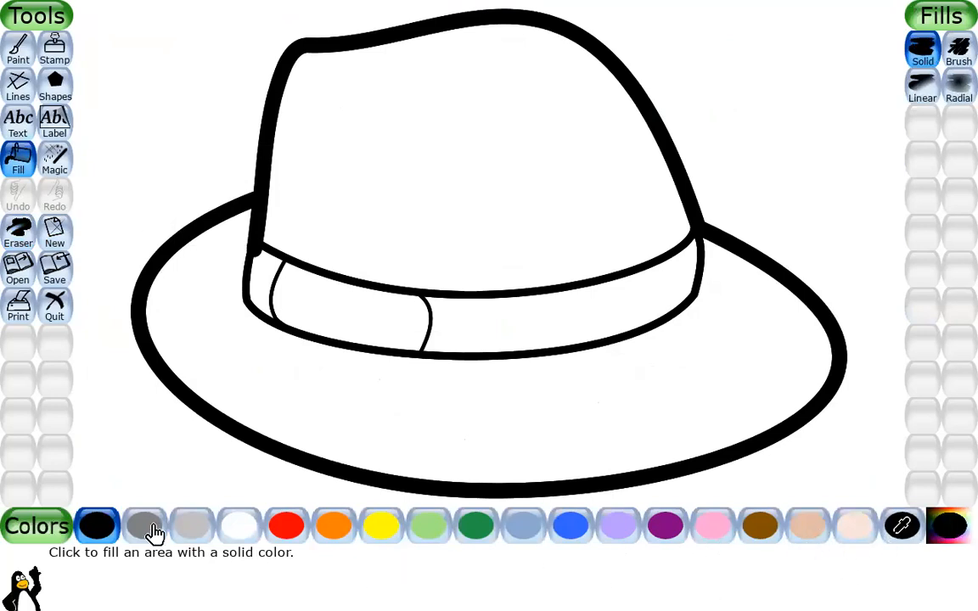
pyautogui.click(753, 528)
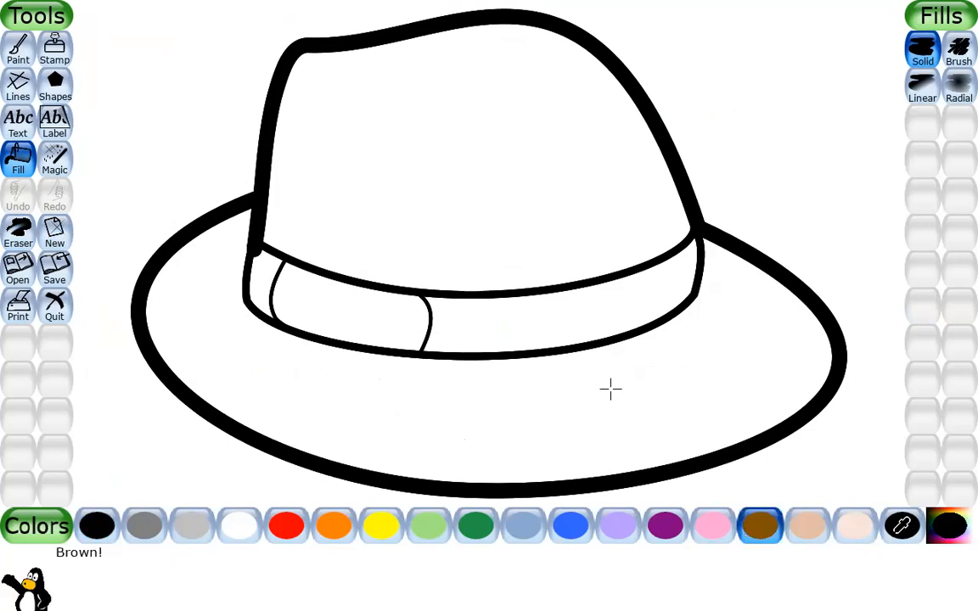
pyautogui.click(592, 444)
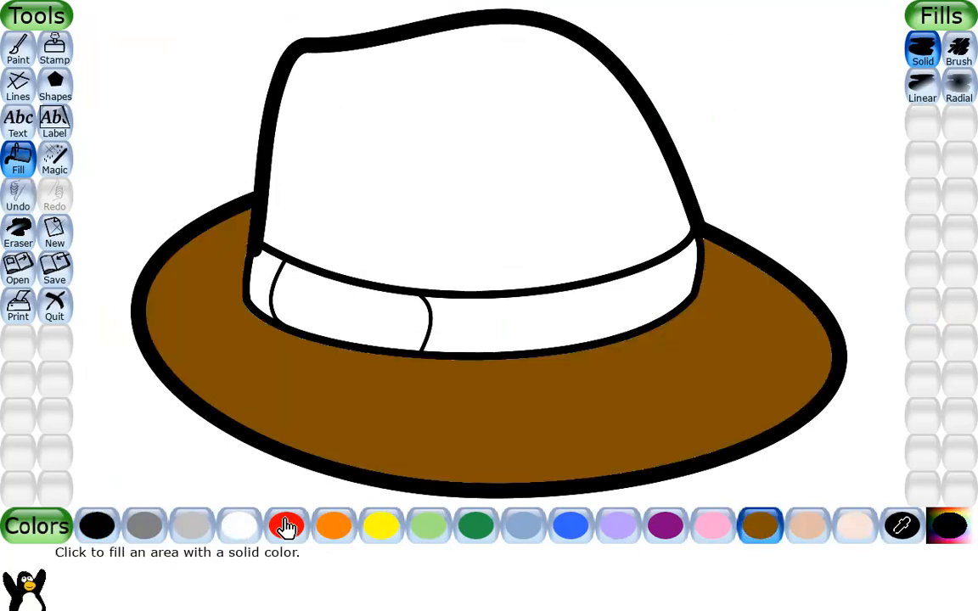
# Step: Fill the hatband's two outer sections with solid orange and the hat's crown with solid red
pyautogui.click(332, 527)
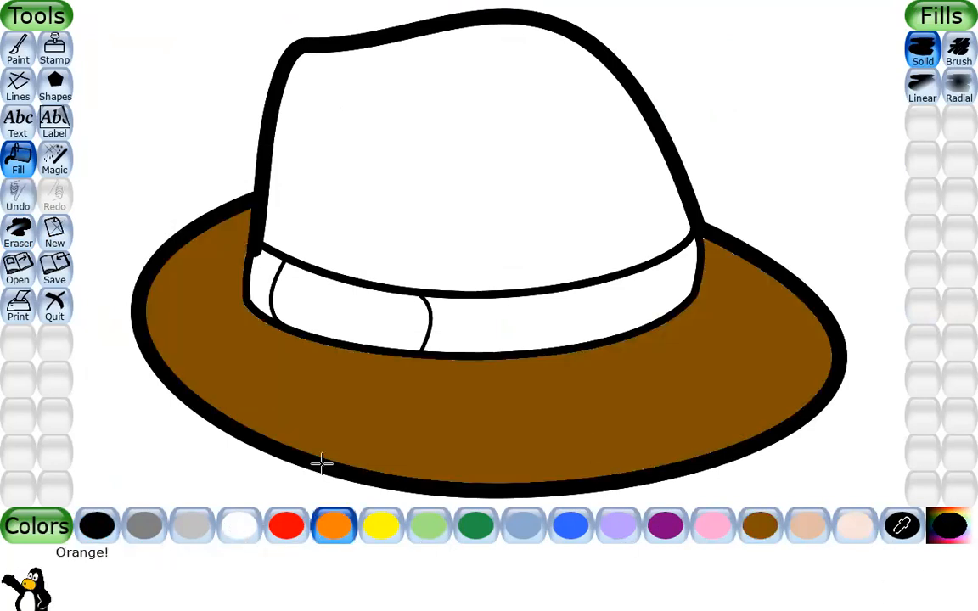
pyautogui.click(491, 333)
pyautogui.click(259, 280)
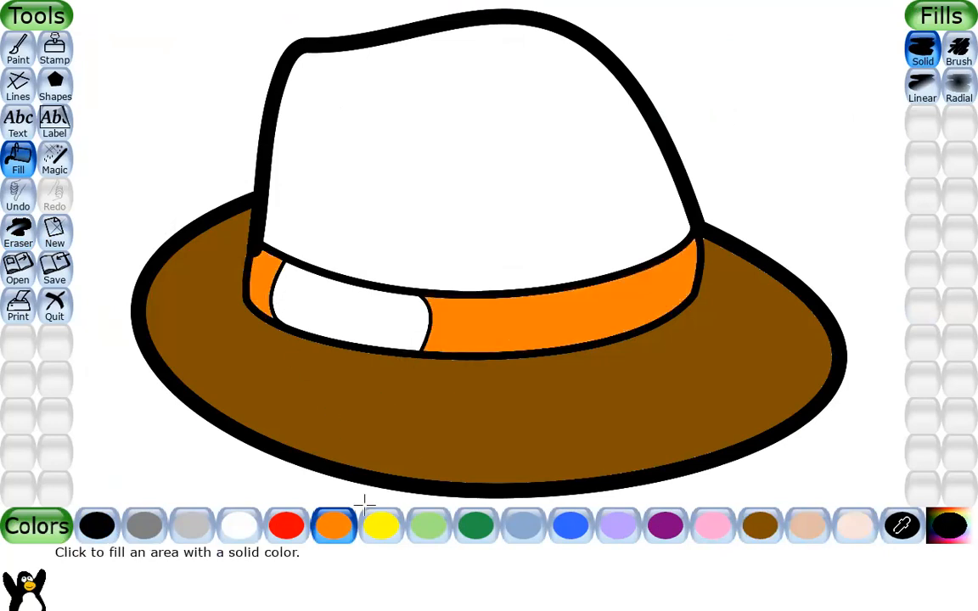
pyautogui.click(287, 526)
pyautogui.click(374, 214)
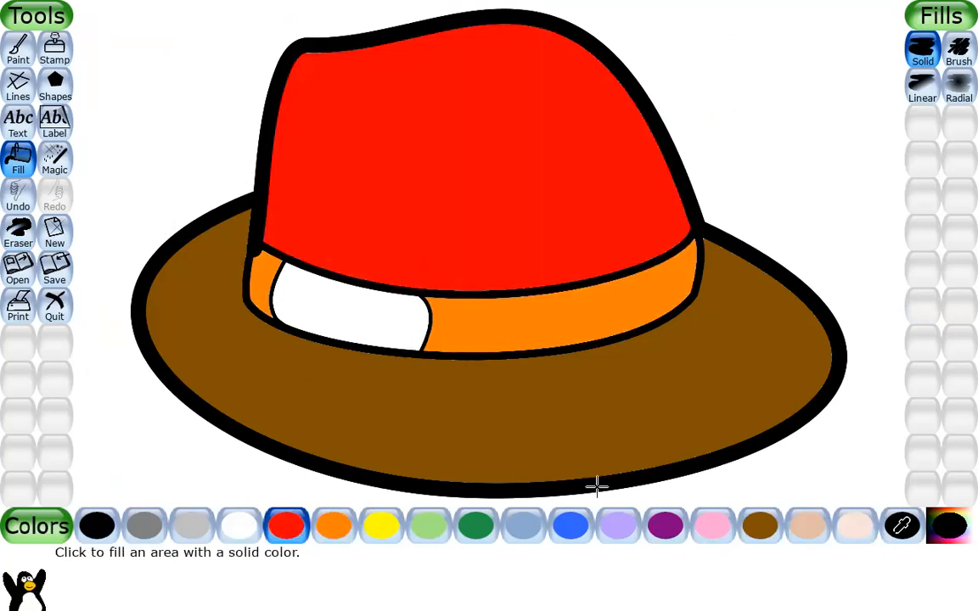
# Step: Fill the hatband's white middle section with solid purple
pyautogui.click(665, 526)
pyautogui.click(356, 331)
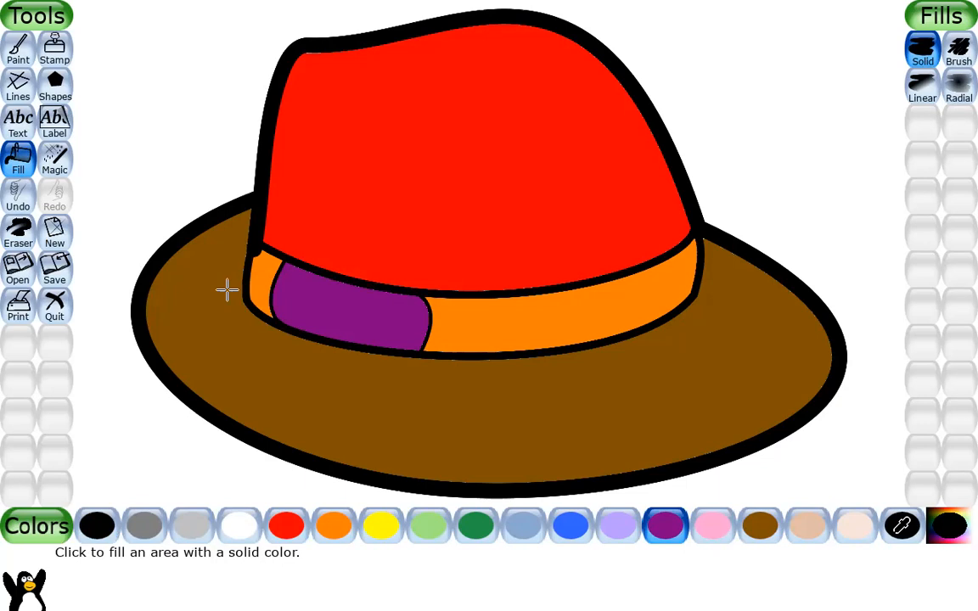
# Step: Save the colored hat picture and export it from the saved pictures list
pyautogui.click(60, 272)
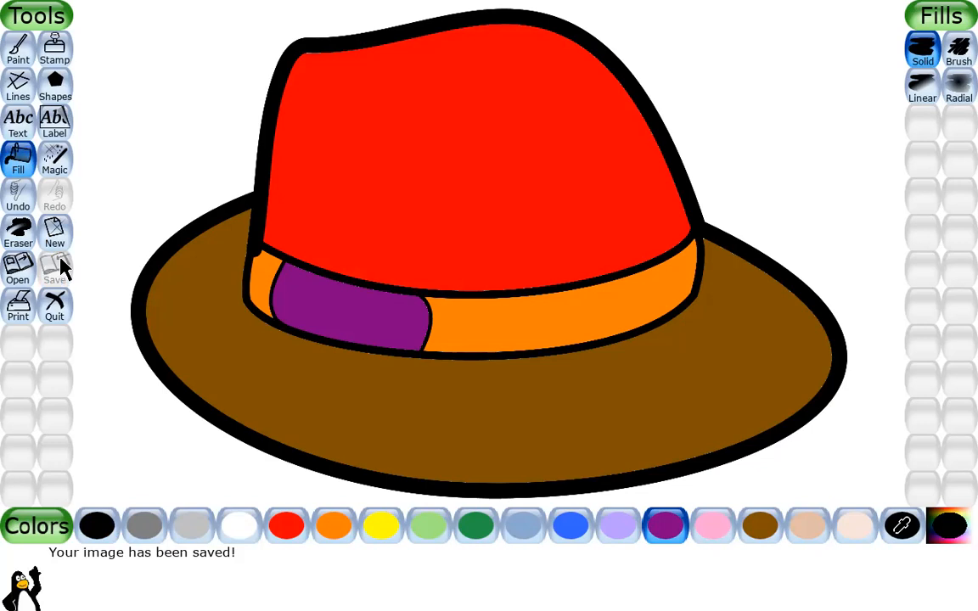
pyautogui.click(18, 270)
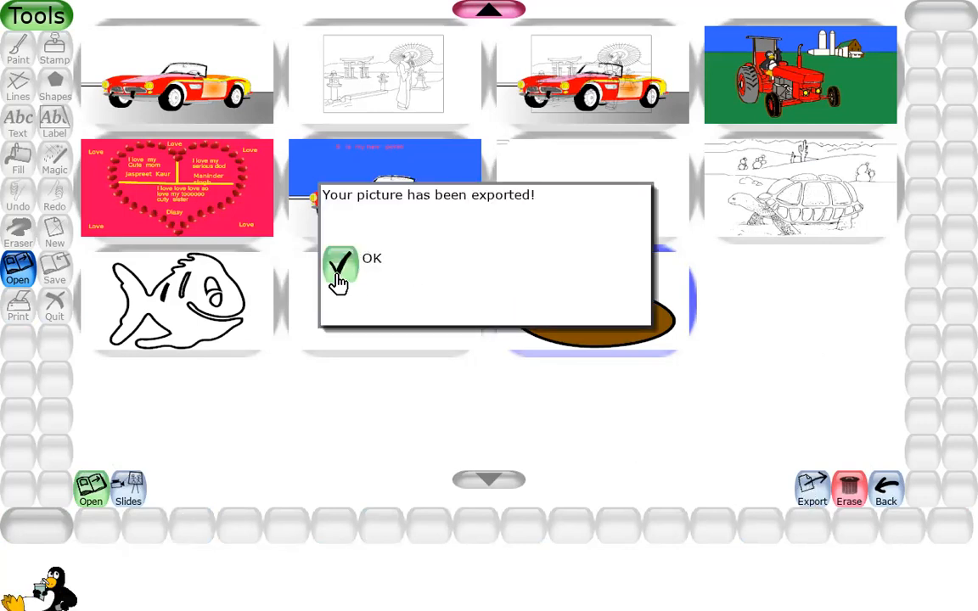
pyautogui.click(340, 266)
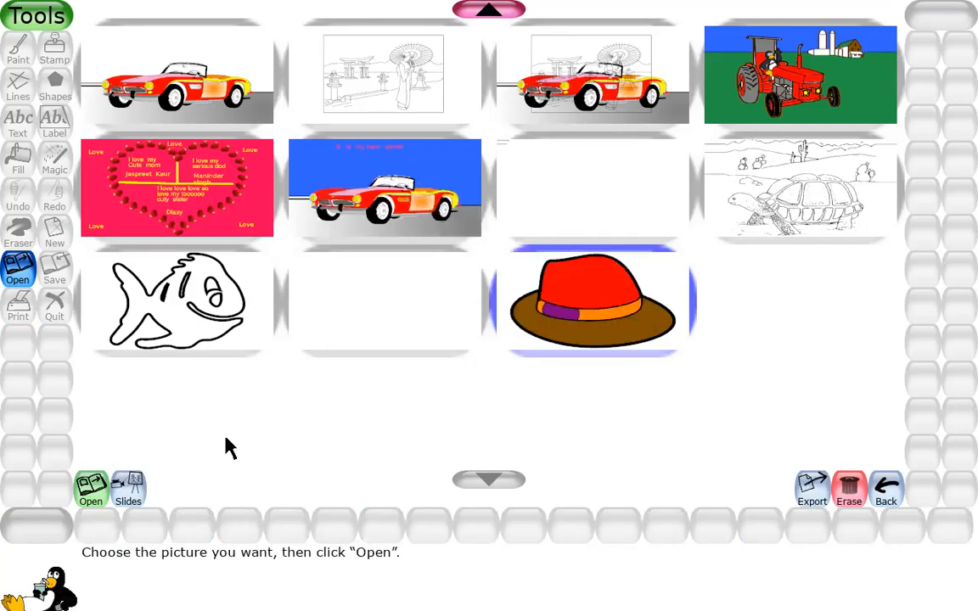
# Step: Return to the hat drawing and refill the hatband's wide orange section, trying purple before settling on solid light purple
pyautogui.click(631, 327)
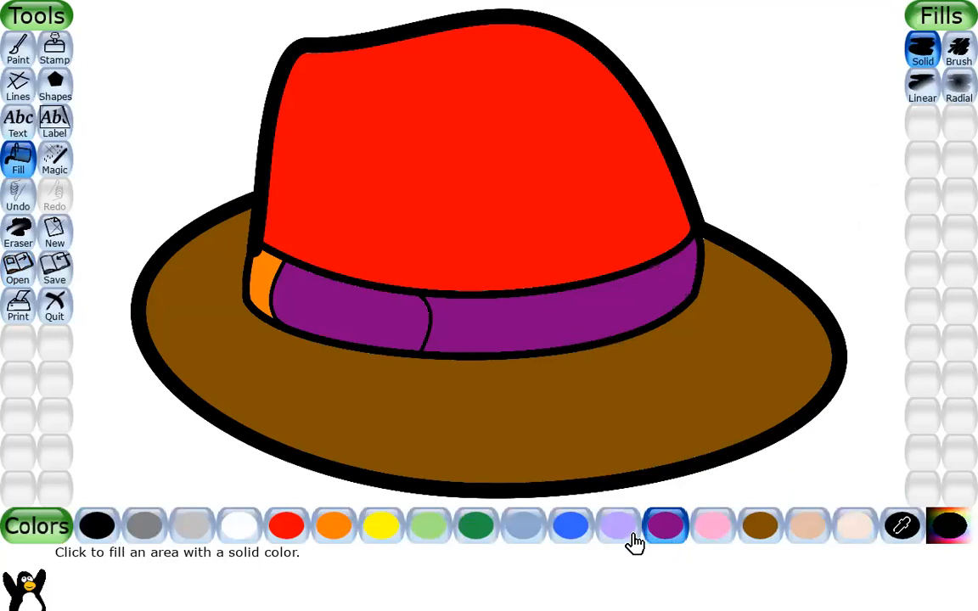
pyautogui.click(624, 531)
pyautogui.click(627, 293)
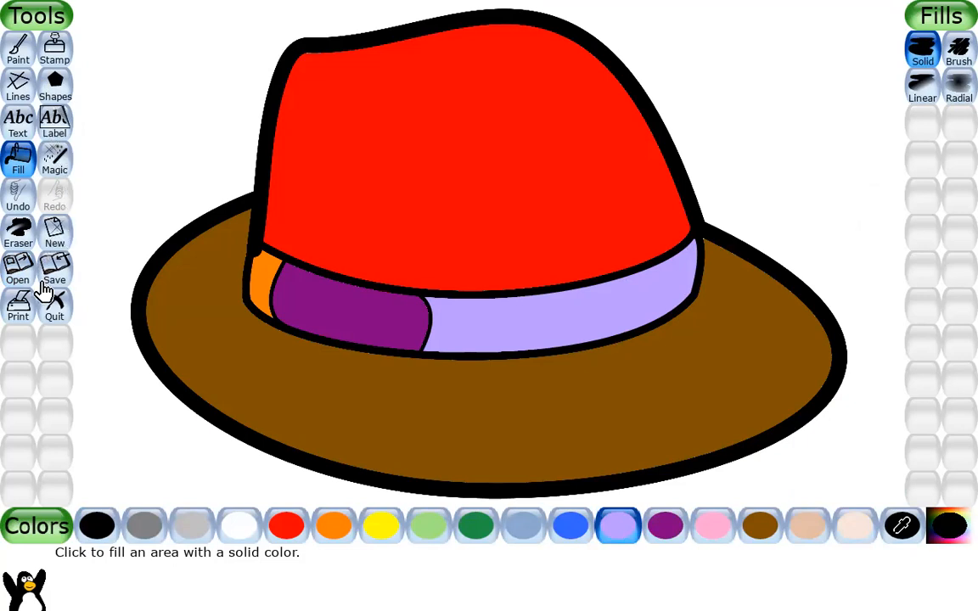
# Step: Quit Tux Paint, replacing the old saved picture with the changed hat
pyautogui.click(51, 311)
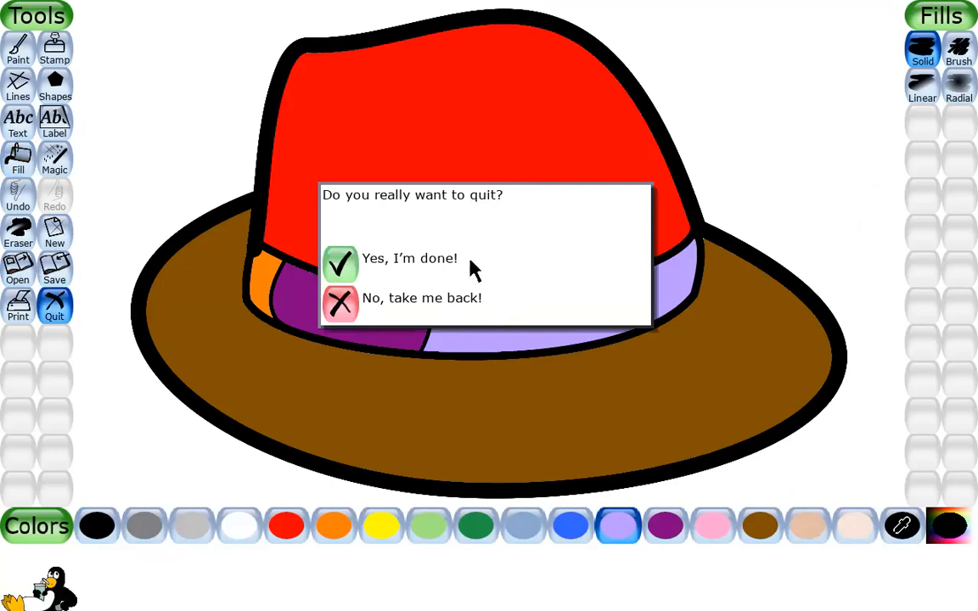
pyautogui.click(341, 269)
pyautogui.click(342, 272)
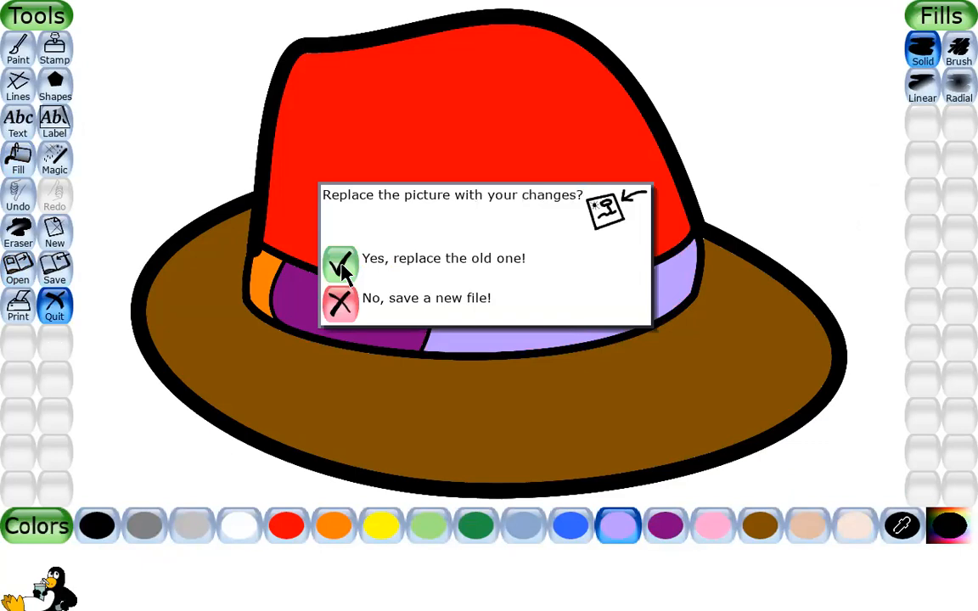
pyautogui.click(341, 266)
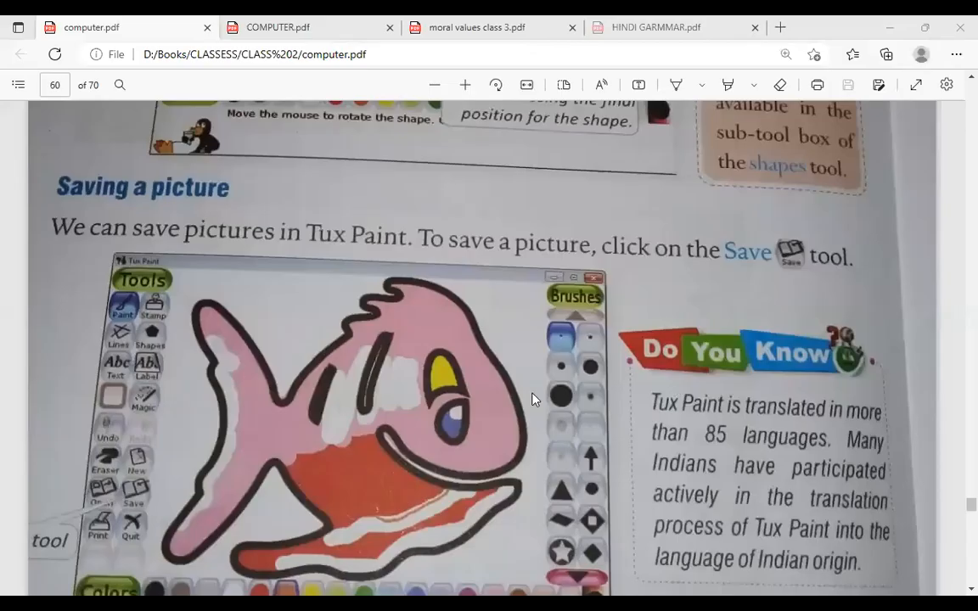
# Step: In the computer.pdf textbook, read from "Saving a picture" through the tortoise coloring activity and its steps to "Opening a saved picture"
pyautogui.scroll(-3, 738, 372)
pyautogui.scroll(4, 738, 372)
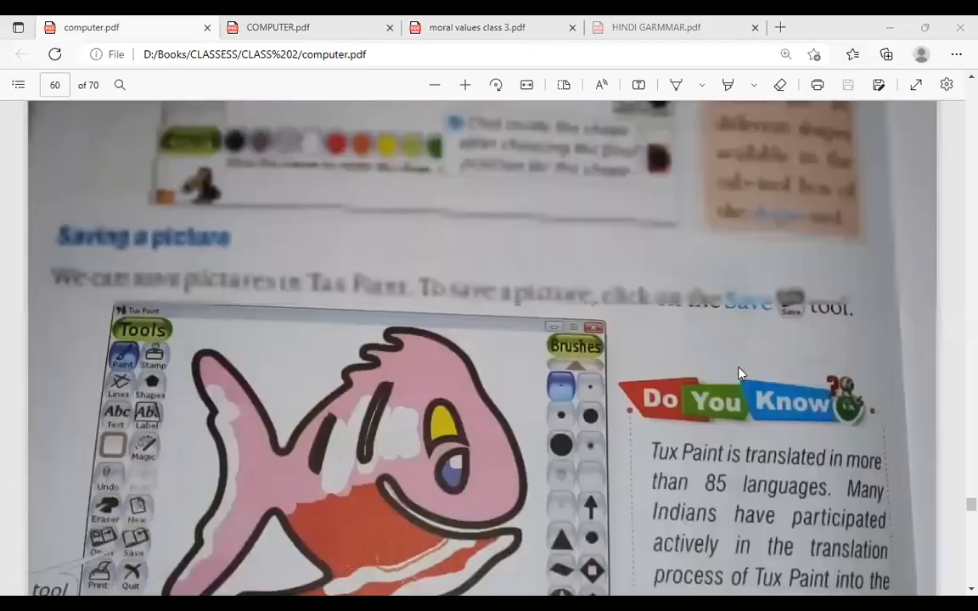
pyautogui.scroll(-1, 739, 373)
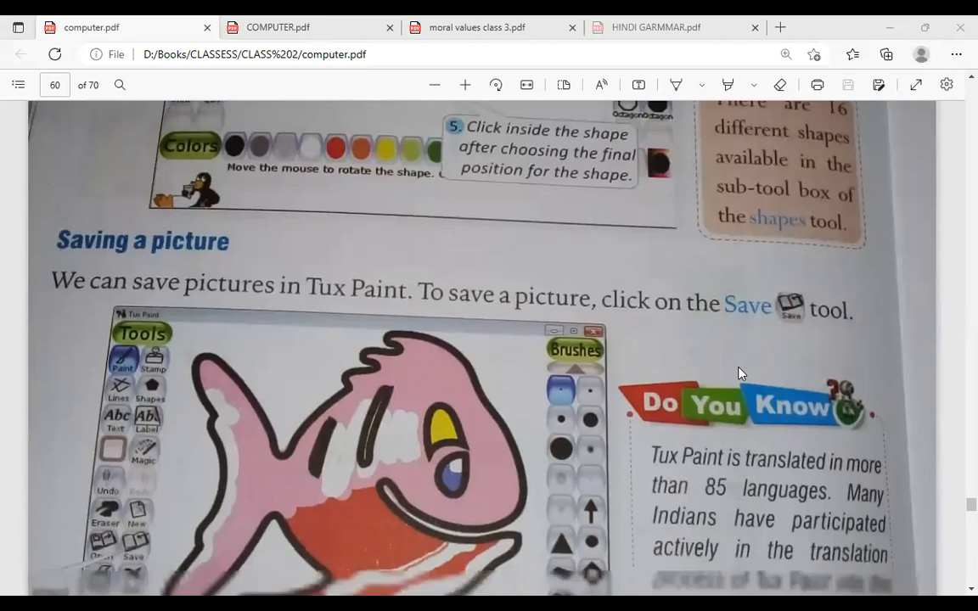
pyautogui.scroll(-6, 425, 272)
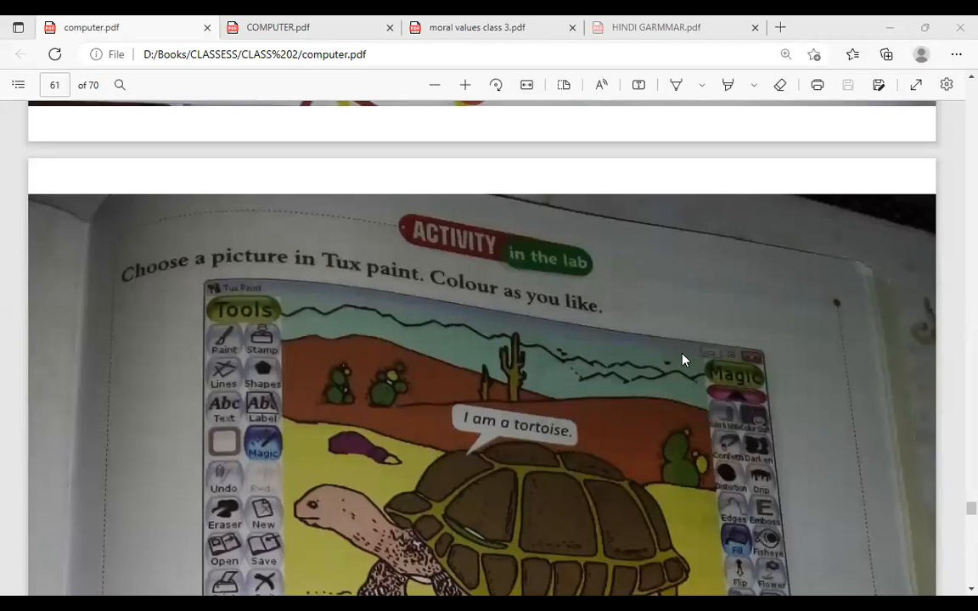
pyautogui.scroll(-1, 683, 360)
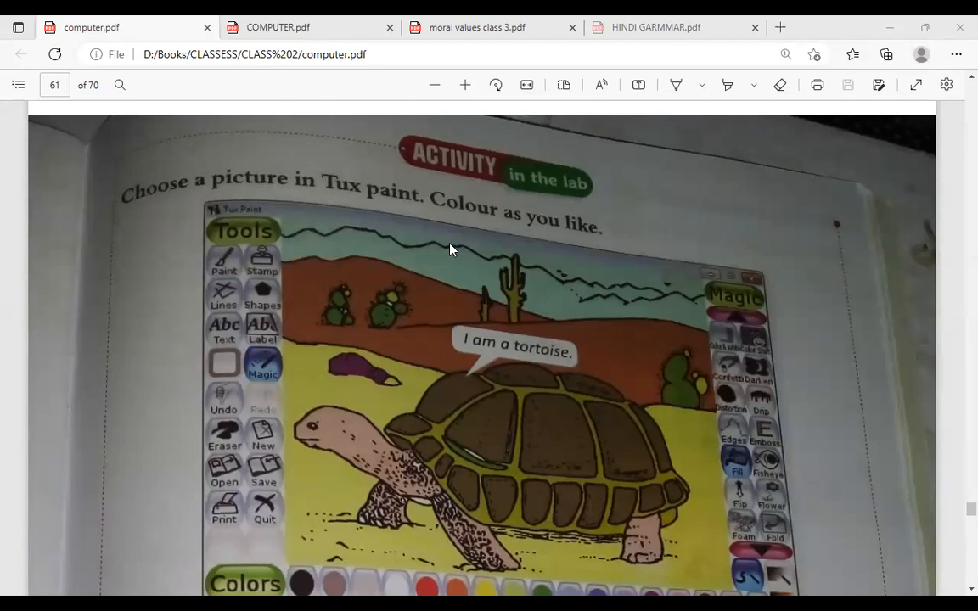
pyautogui.scroll(-2, 622, 443)
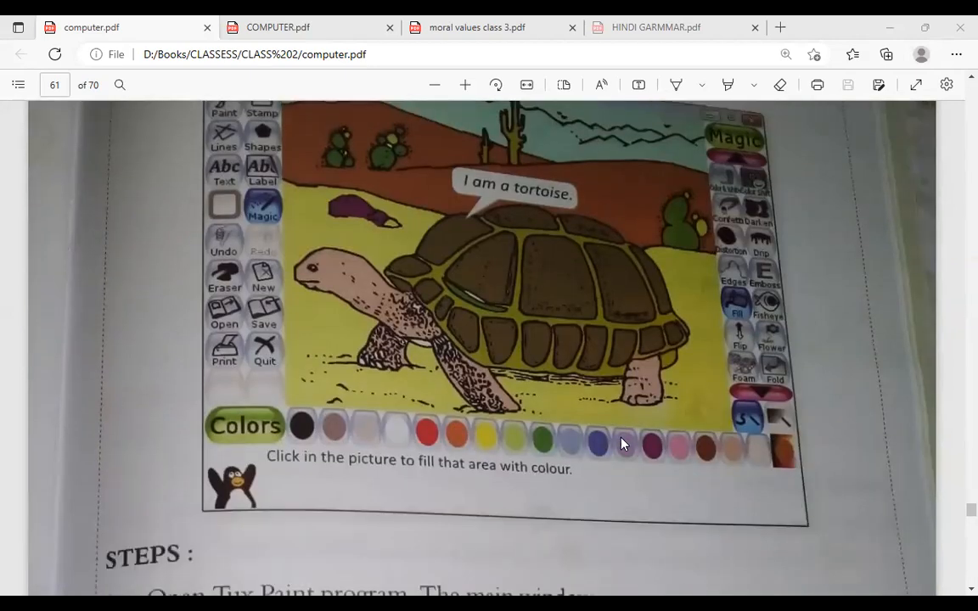
pyautogui.scroll(1, 558, 398)
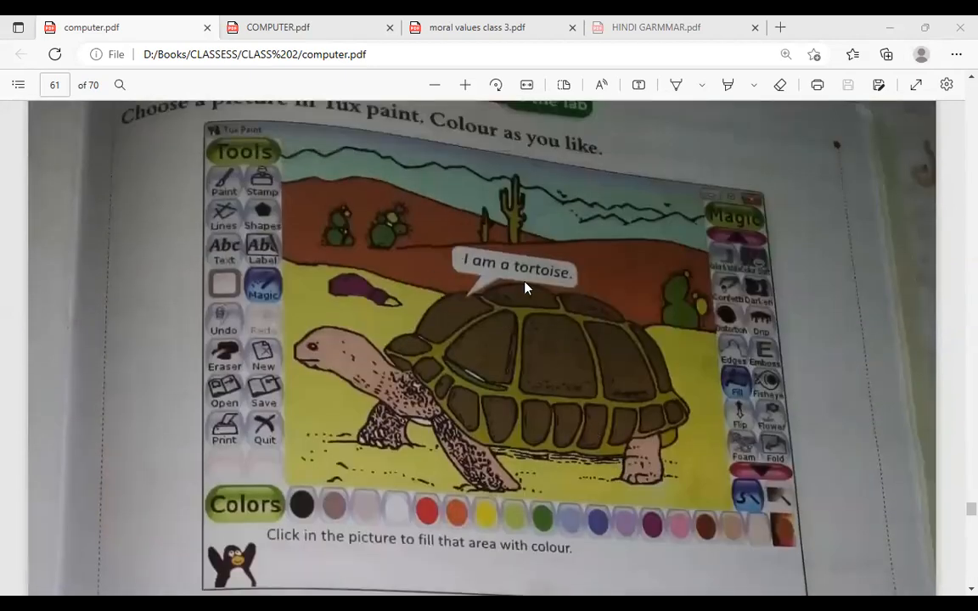
pyautogui.scroll(-2, 615, 371)
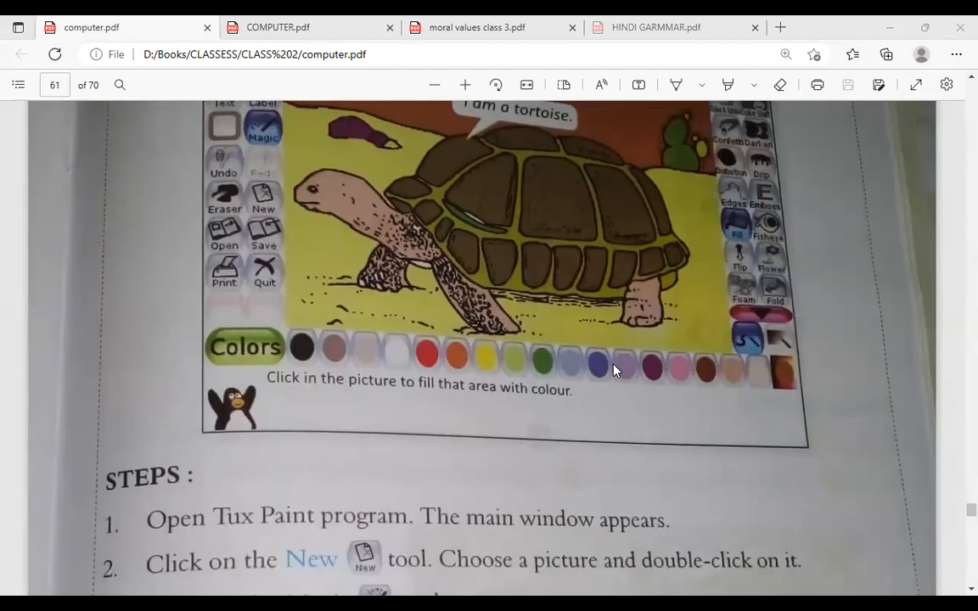
pyautogui.scroll(-3, 616, 371)
pyautogui.scroll(-2, 615, 371)
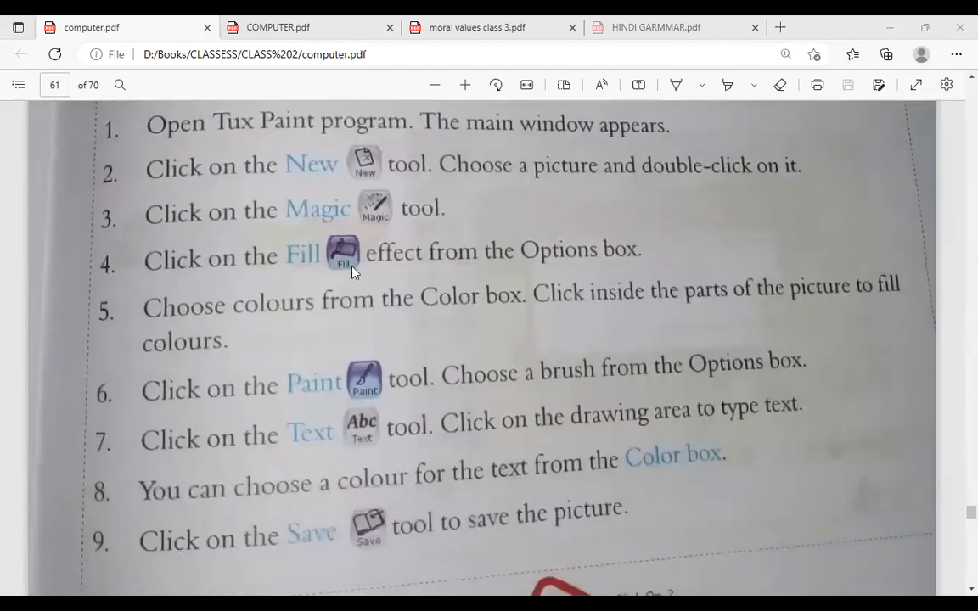
pyautogui.scroll(-1, 505, 332)
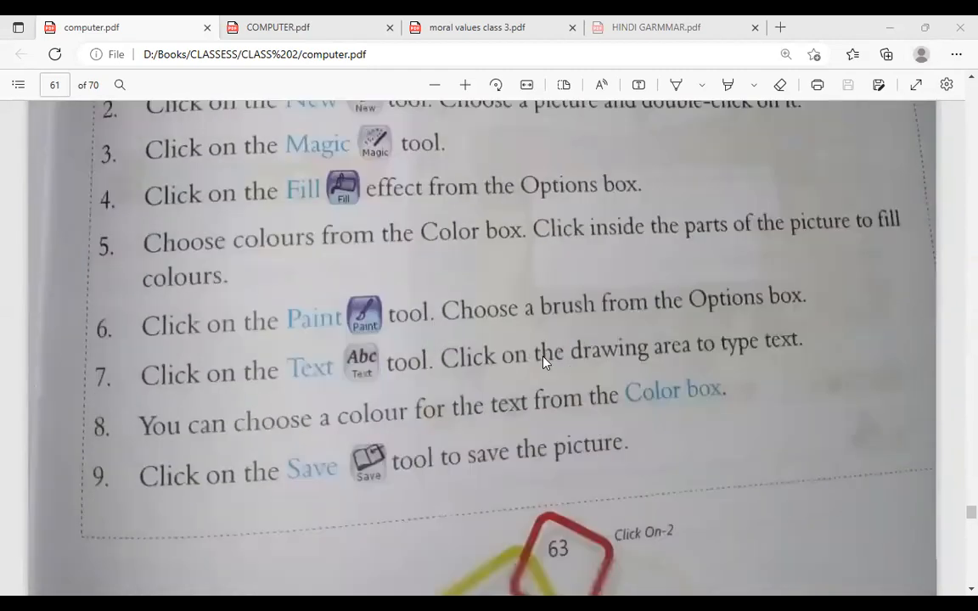
pyautogui.scroll(-4, 646, 381)
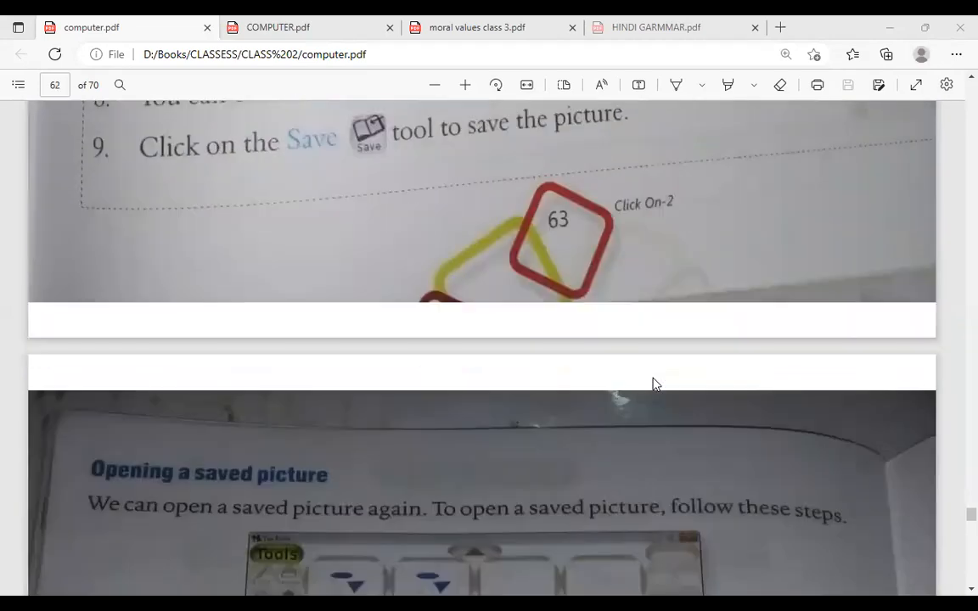
pyautogui.scroll(-3, 653, 384)
pyautogui.scroll(7, 653, 384)
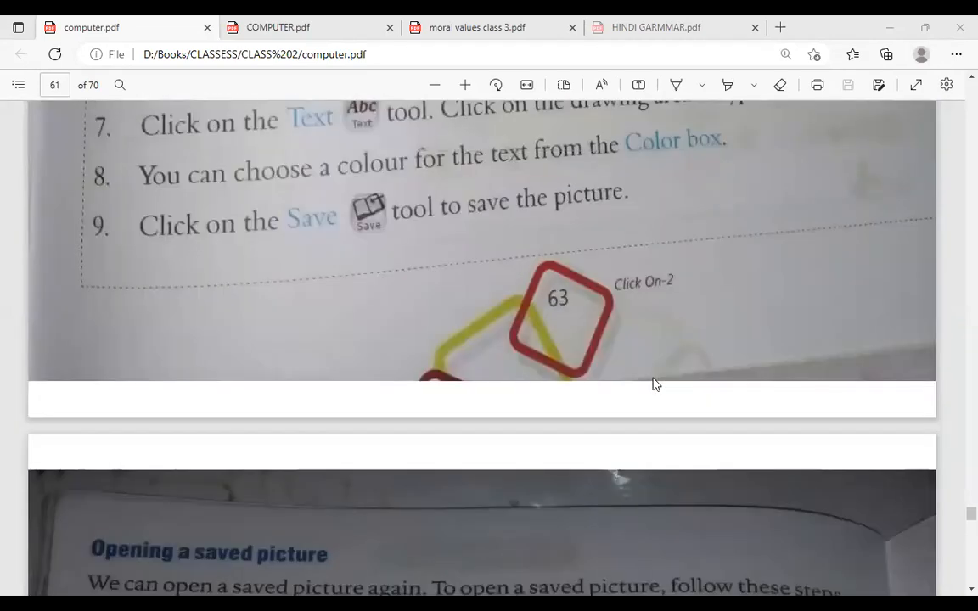
pyautogui.scroll(-9, 654, 384)
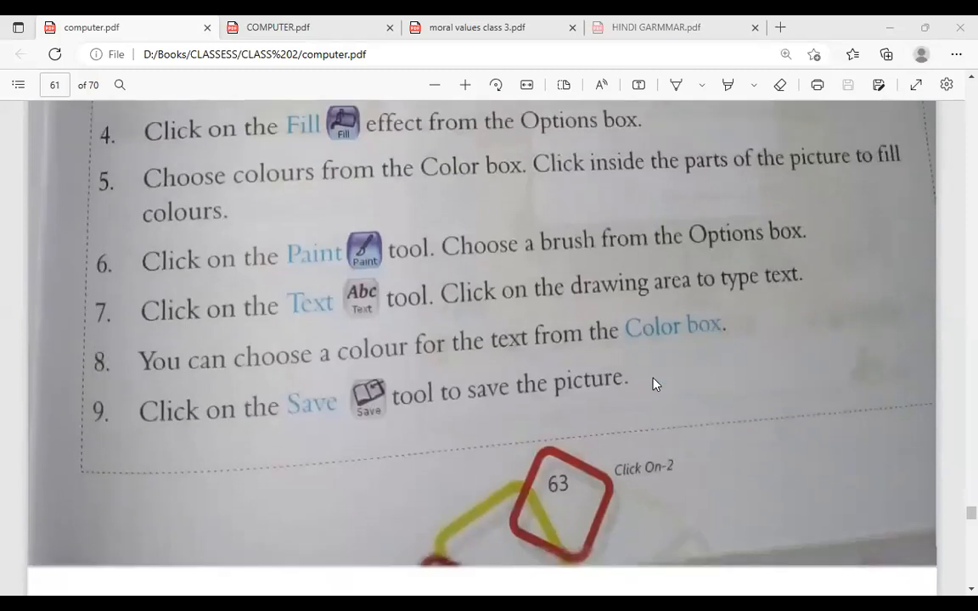
pyautogui.scroll(13, 654, 384)
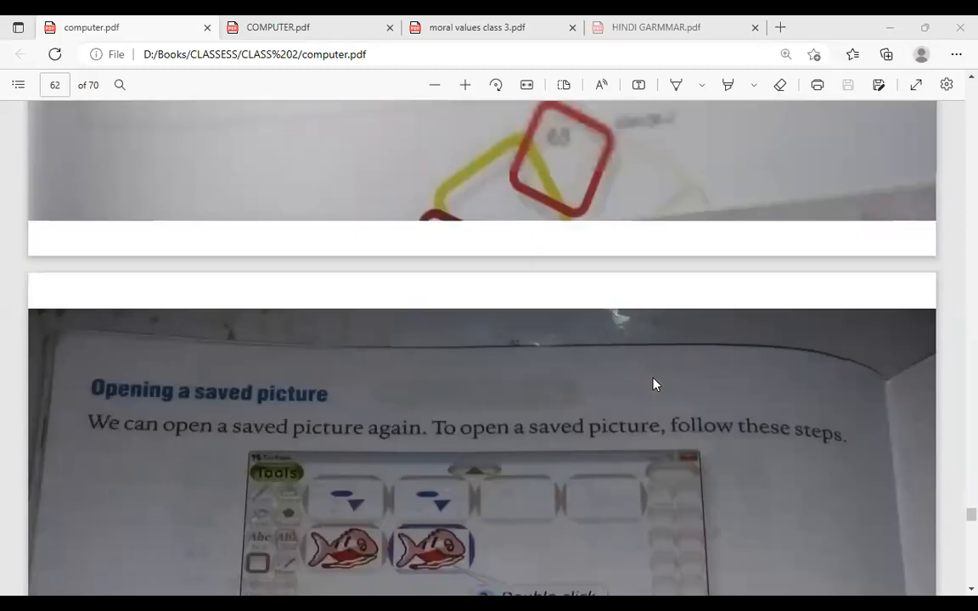
# Step: Review the "Fun with Tux Paint" chapter back to its opening page, covering the brush instructions, tool descriptions and chapter objectives
pyautogui.scroll(4, 653, 383)
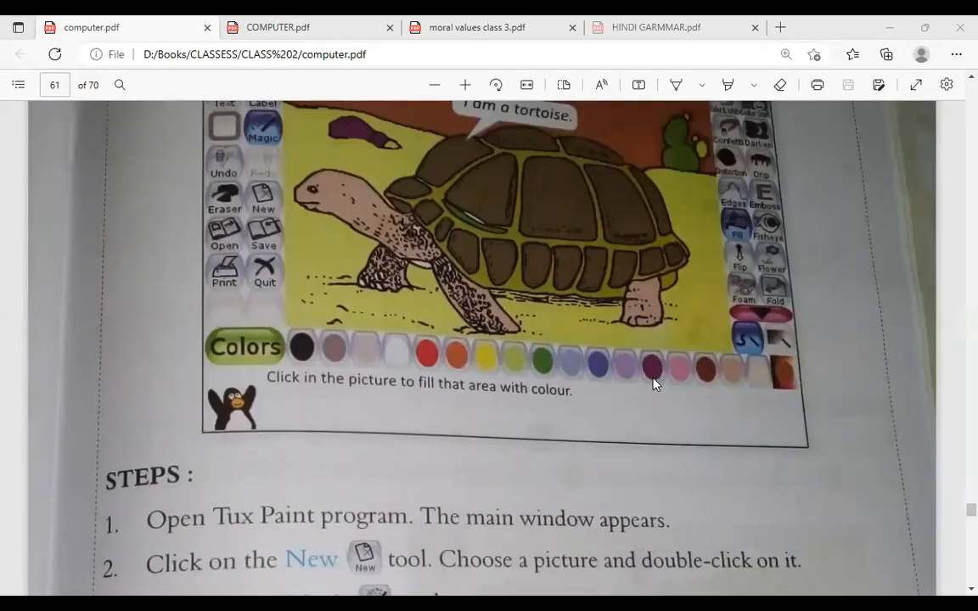
pyautogui.scroll(10, 654, 384)
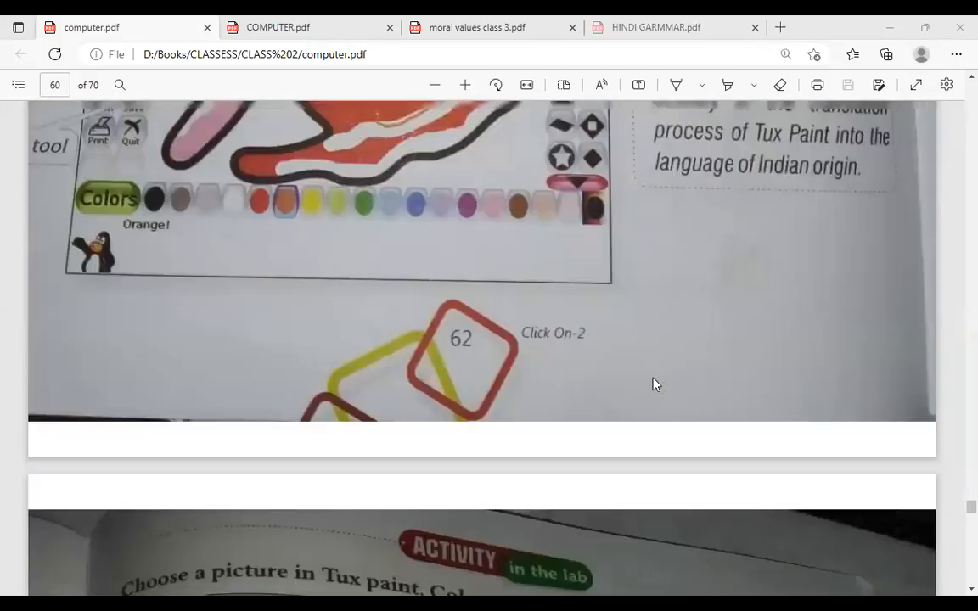
pyautogui.scroll(20, 654, 383)
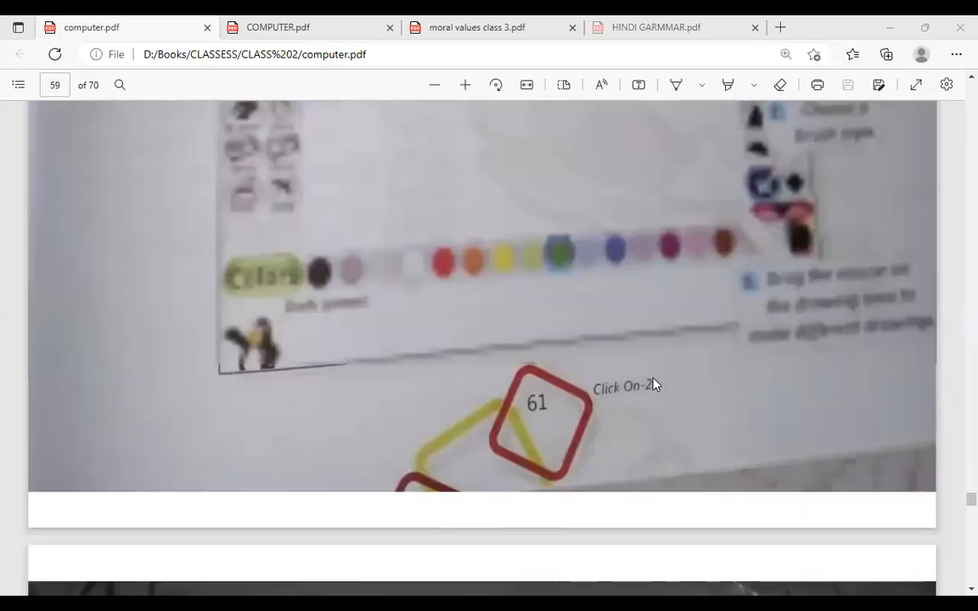
pyautogui.scroll(9, 654, 384)
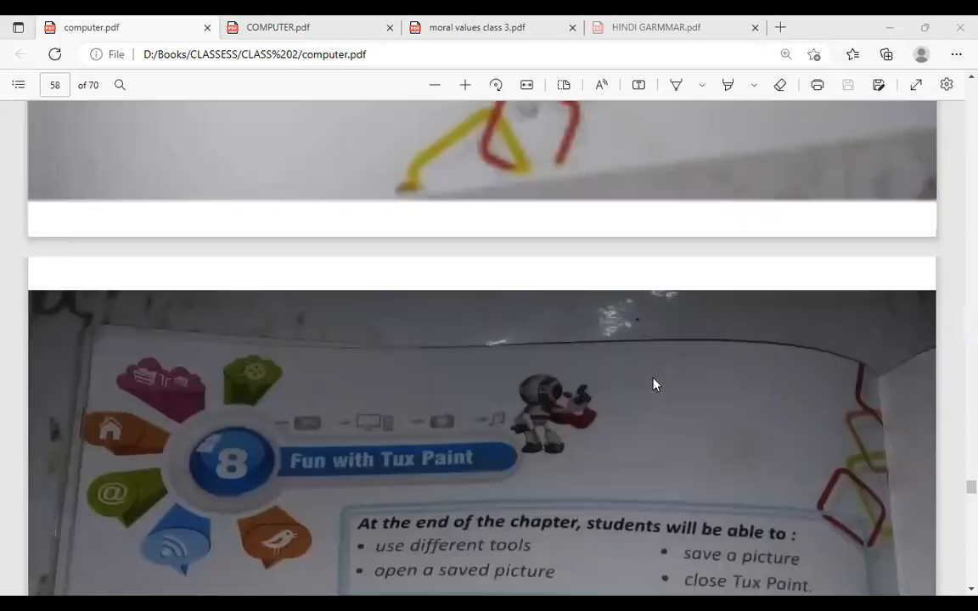
pyautogui.scroll(-6, 654, 384)
pyautogui.scroll(2, 654, 384)
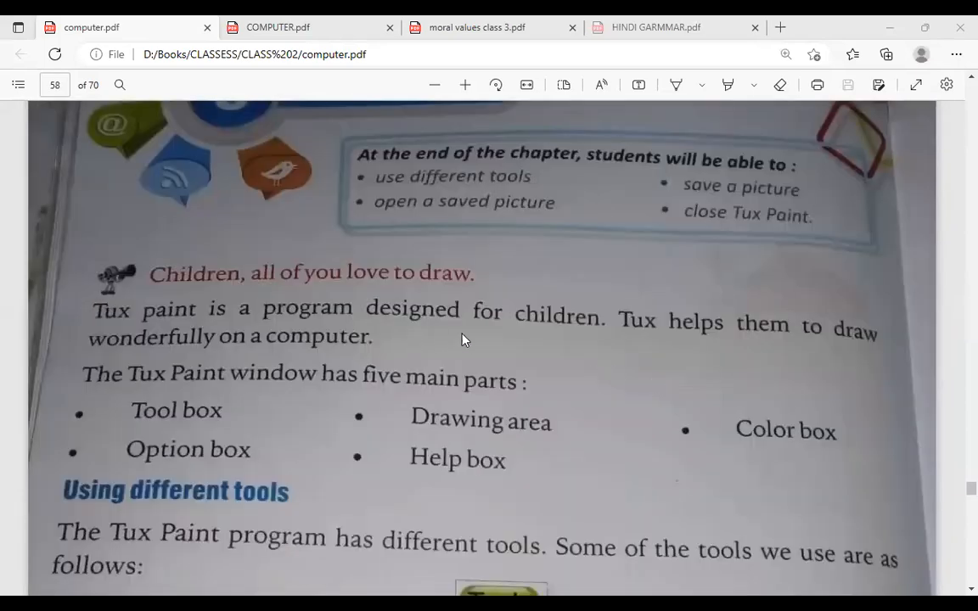
pyautogui.scroll(-12, 463, 370)
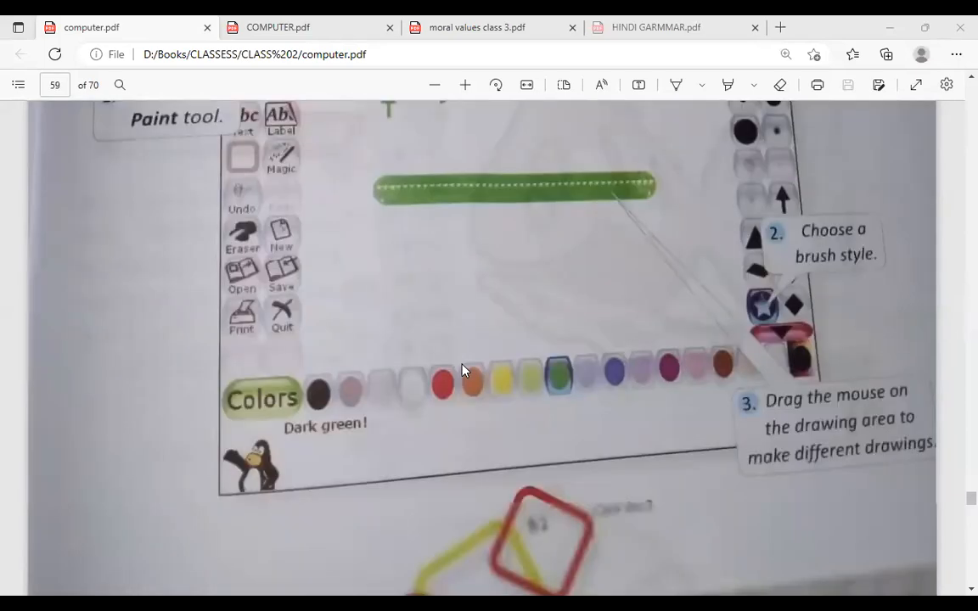
pyautogui.scroll(-12, 463, 370)
pyautogui.scroll(4, 158, 228)
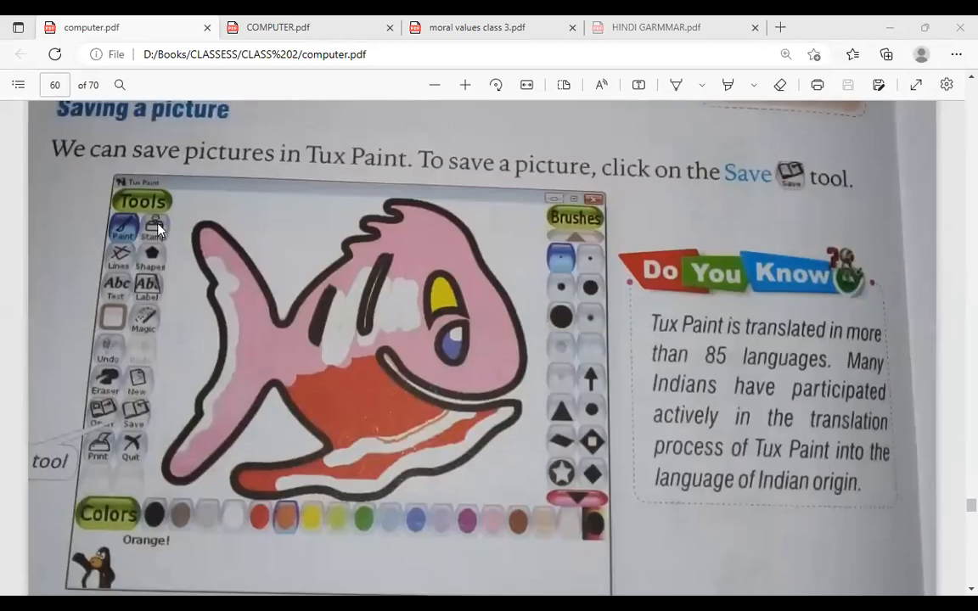
pyautogui.scroll(10, 574, 299)
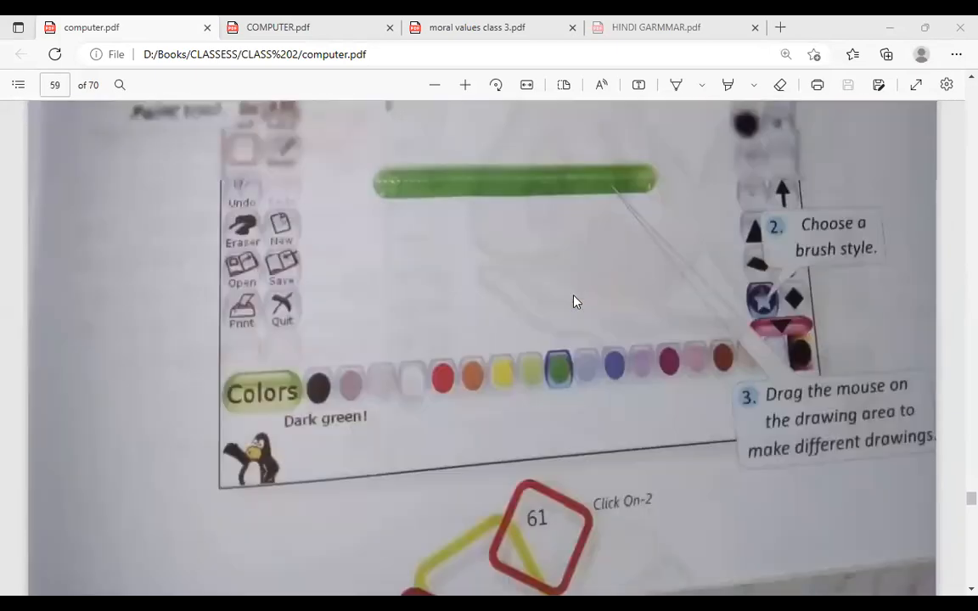
pyautogui.scroll(10, 575, 300)
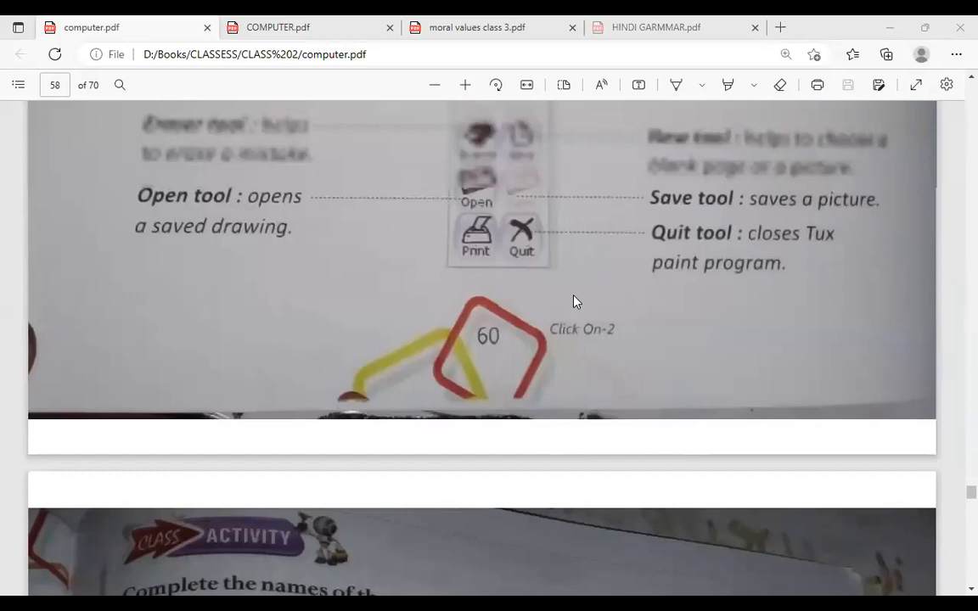
pyautogui.scroll(5, 574, 300)
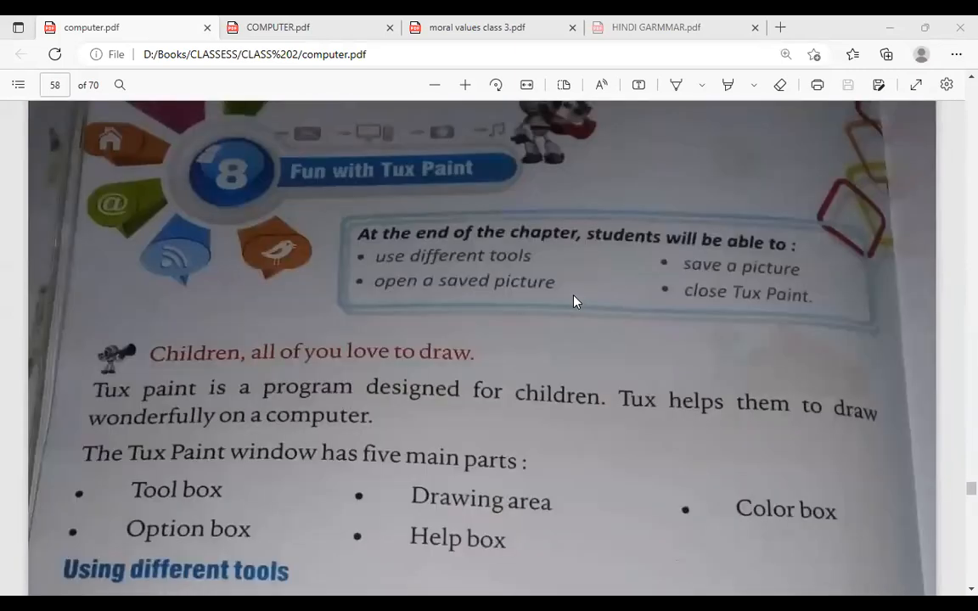